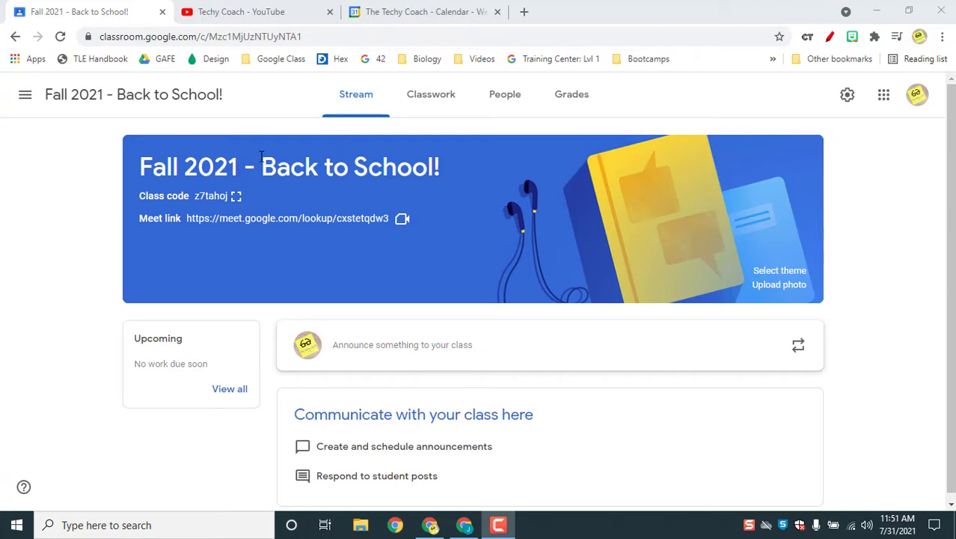
Step: Join the class's Meet call from the Classroom banner link and dismiss the meeting-ready panel
{"action": "left_click", "coordinate": [262, 219]}
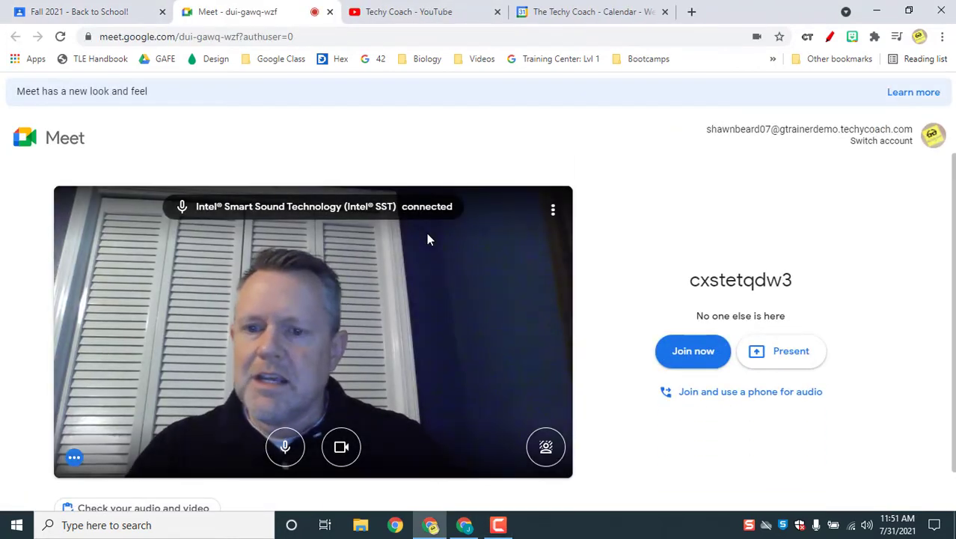
{"action": "left_click", "coordinate": [675, 353]}
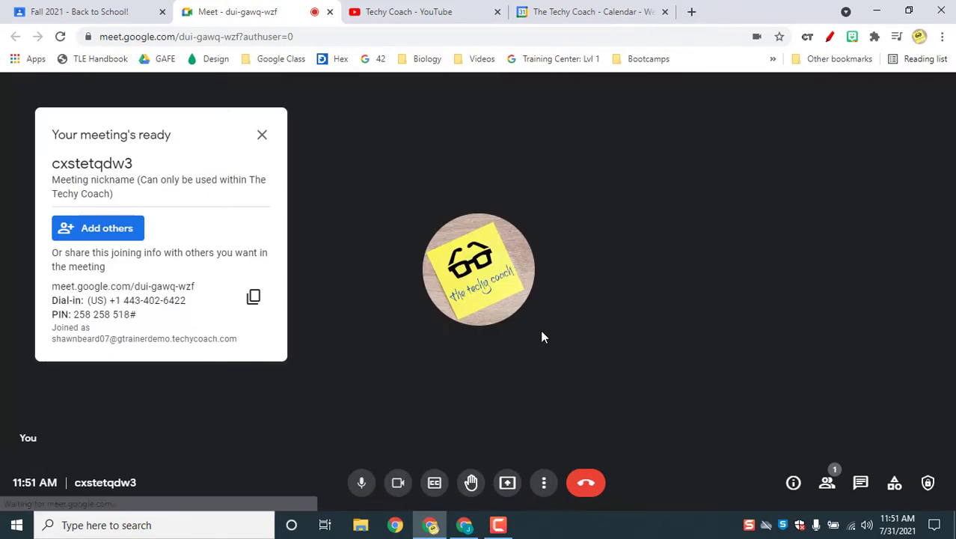
{"action": "left_click", "coordinate": [263, 135]}
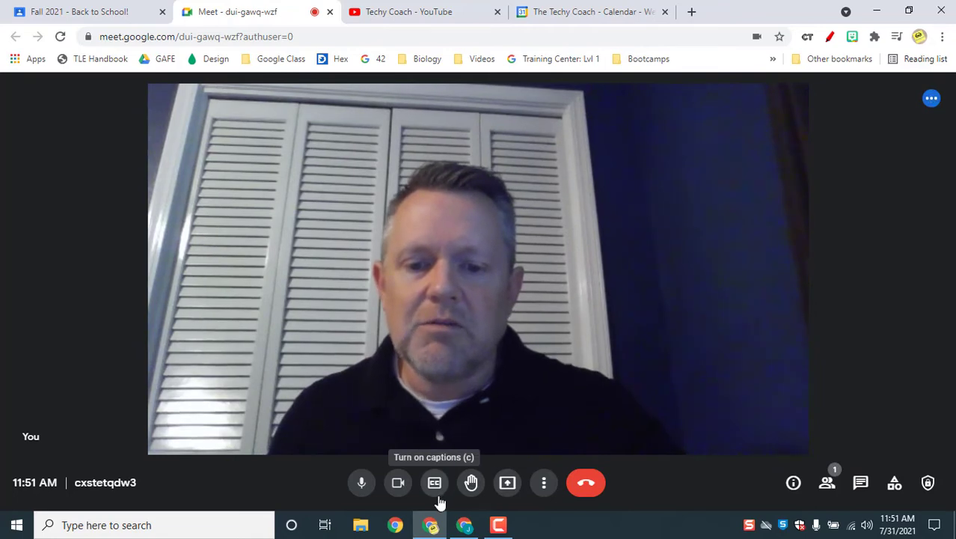
Step: Bring up the background choices and try the slight and strong blur options
{"action": "left_click", "coordinate": [544, 484]}
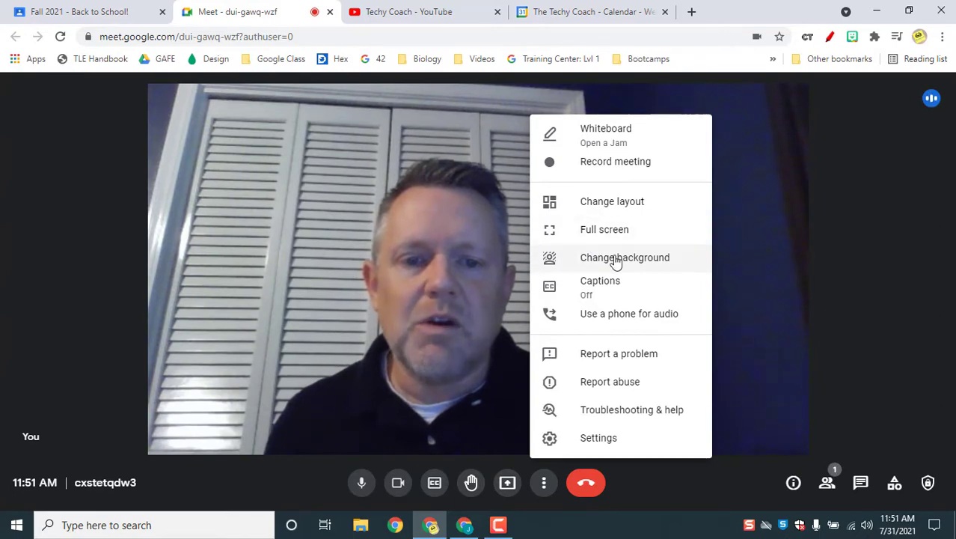
{"action": "left_click", "coordinate": [615, 258]}
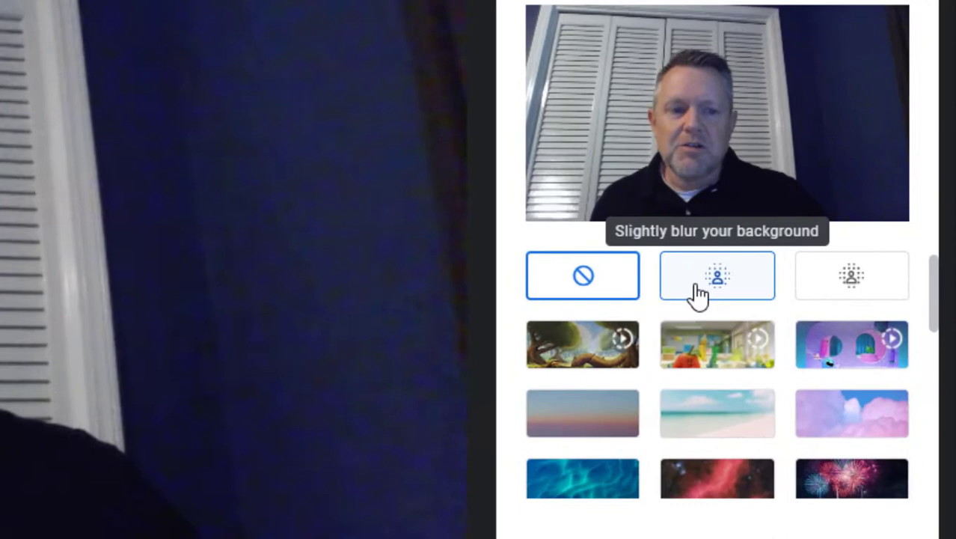
{"action": "left_click", "coordinate": [808, 292]}
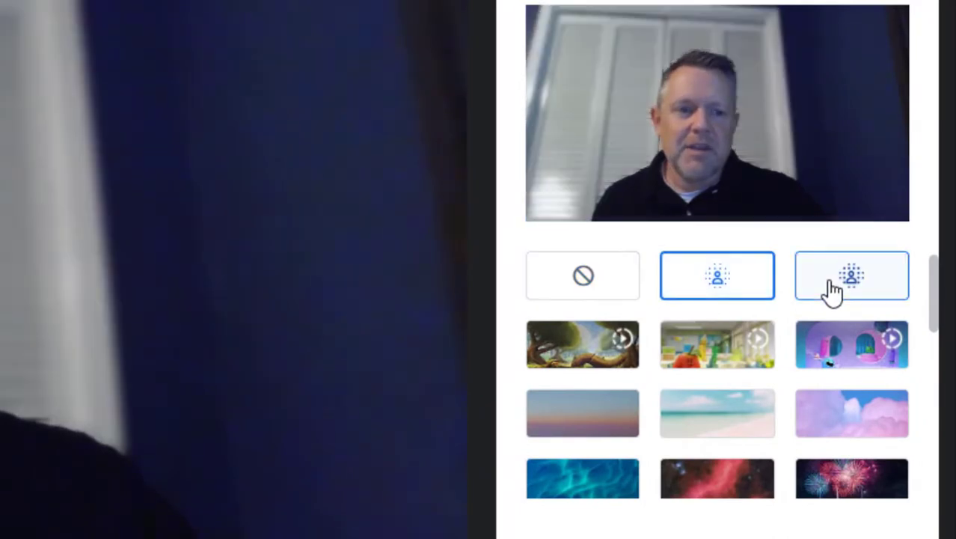
{"action": "left_click", "coordinate": [833, 290]}
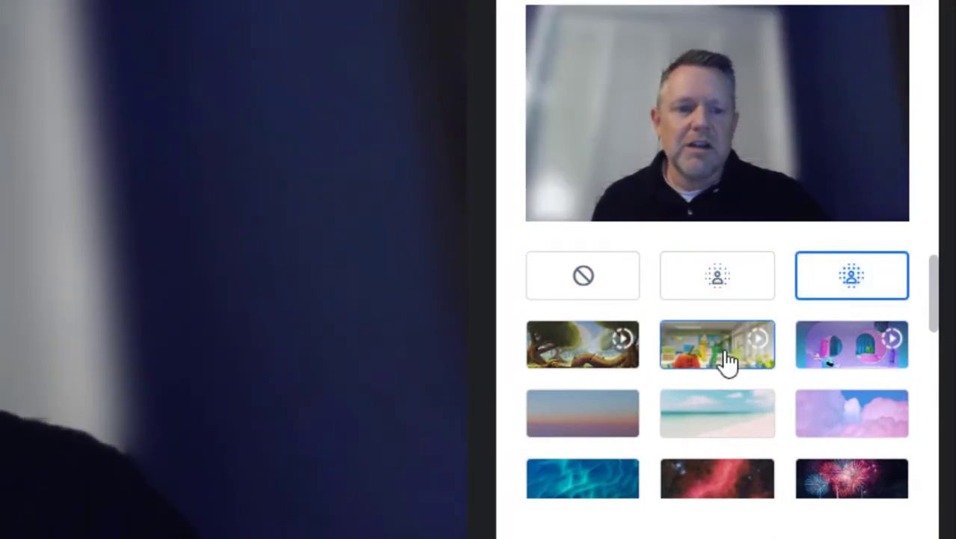
{"action": "scroll", "coordinate": [711, 390], "scroll_direction": "down", "scroll_amount": 1}
{"action": "scroll", "coordinate": [703, 402], "scroll_direction": "down", "scroll_amount": 10}
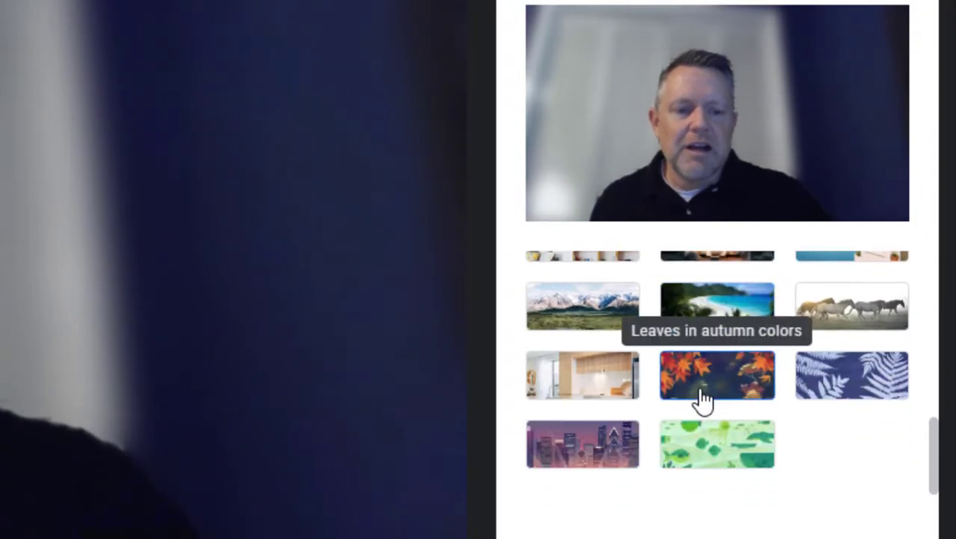
{"action": "scroll", "coordinate": [703, 402], "scroll_direction": "up", "scroll_amount": 12}
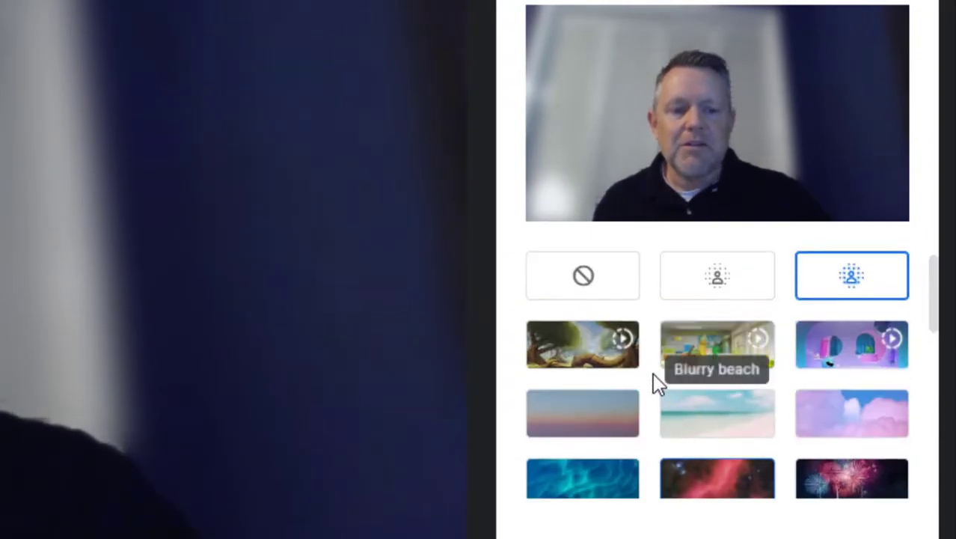
Step: Try the forest scene, then settle on the animated classroom background and close the panel
{"action": "left_click", "coordinate": [589, 358]}
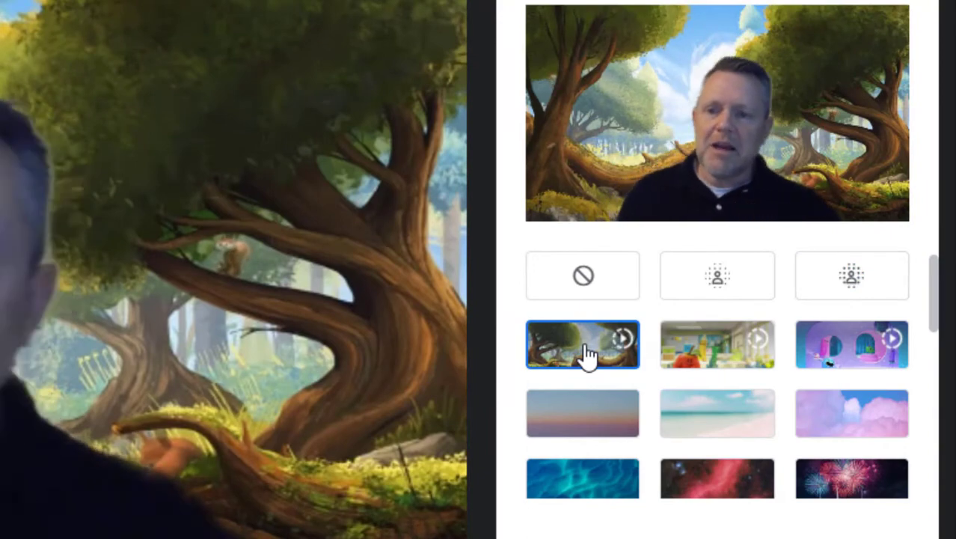
{"action": "left_click", "coordinate": [717, 360]}
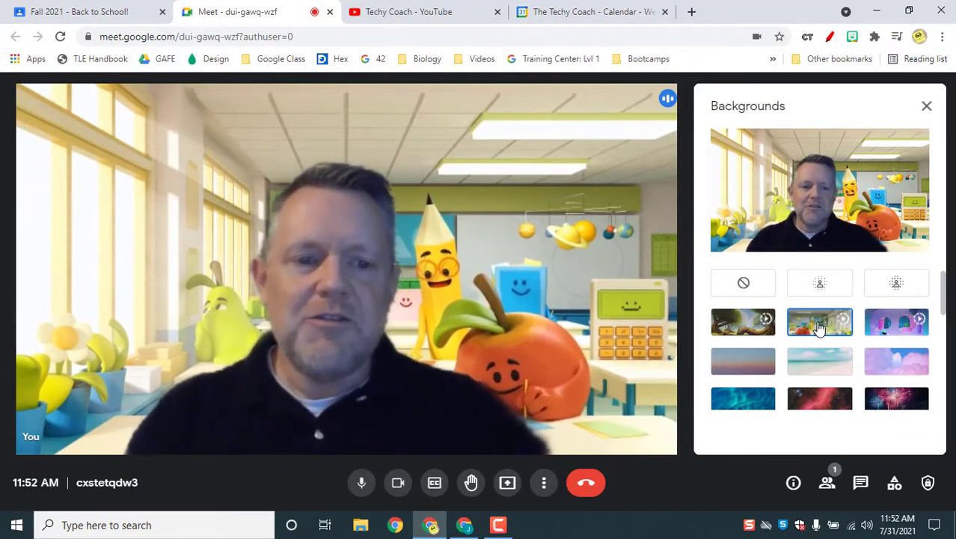
{"action": "left_click", "coordinate": [744, 285]}
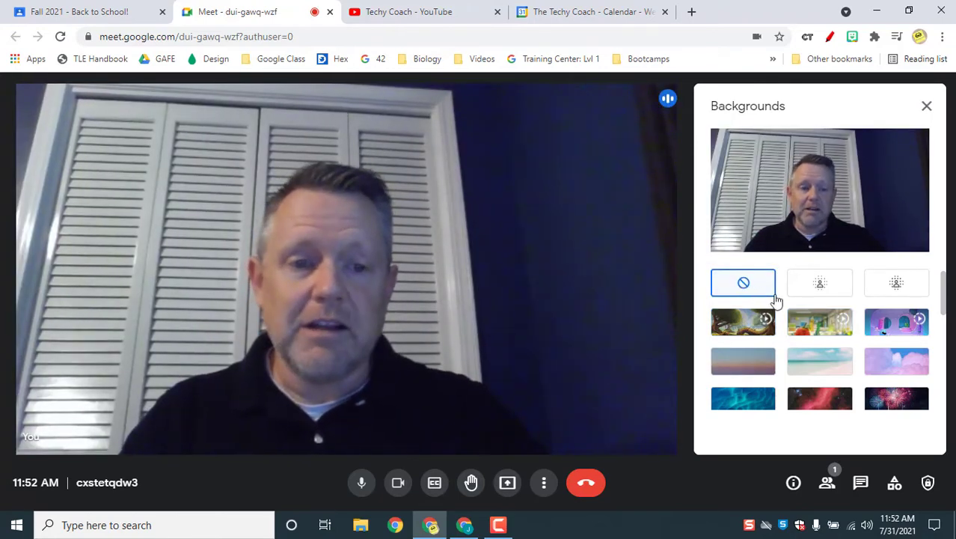
{"action": "left_click", "coordinate": [815, 322]}
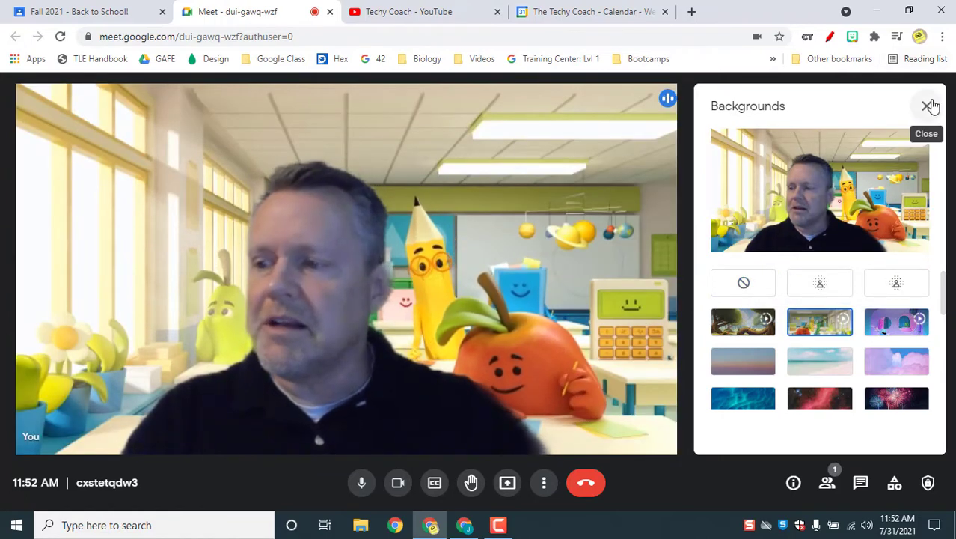
{"action": "left_click", "coordinate": [930, 104]}
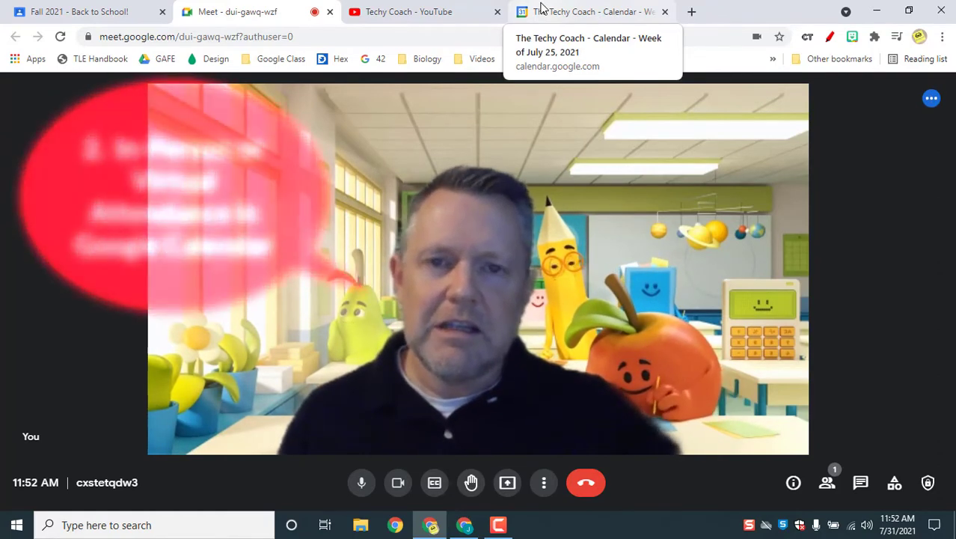
Step: Create a 'Classroom Meeting' event for Saturday, July 31, 12–1pm and invite a guest by e-mail
{"action": "left_click", "coordinate": [542, 8]}
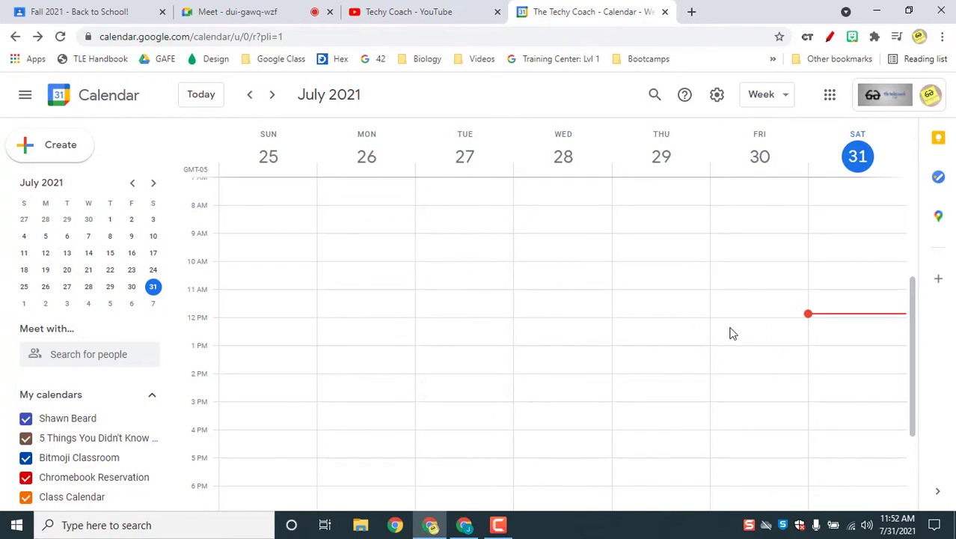
{"action": "left_click", "coordinate": [856, 331]}
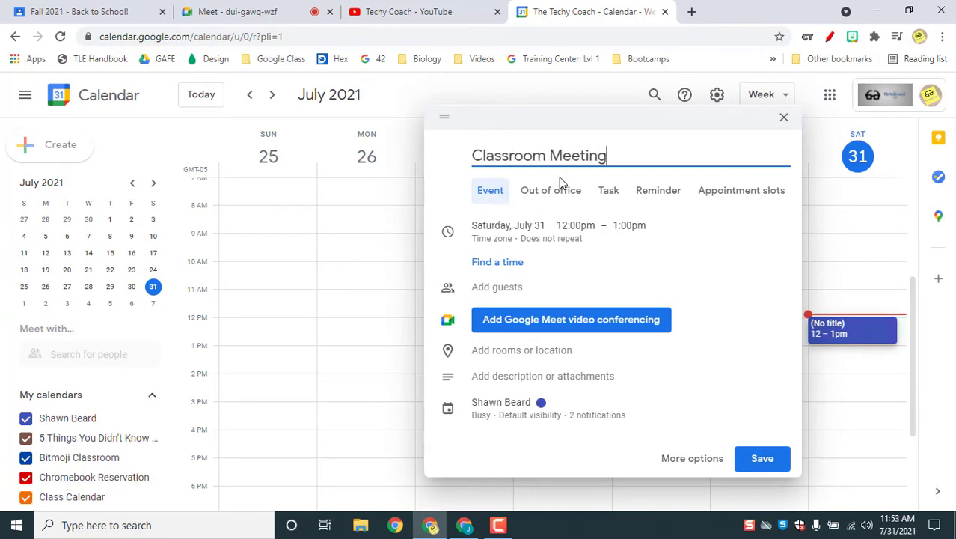
{"action": "left_click", "coordinate": [526, 289]}
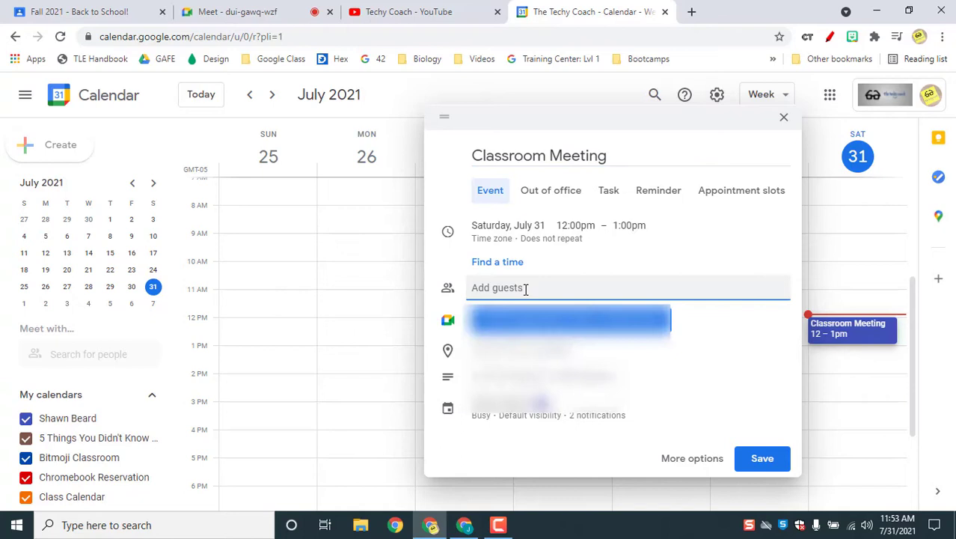
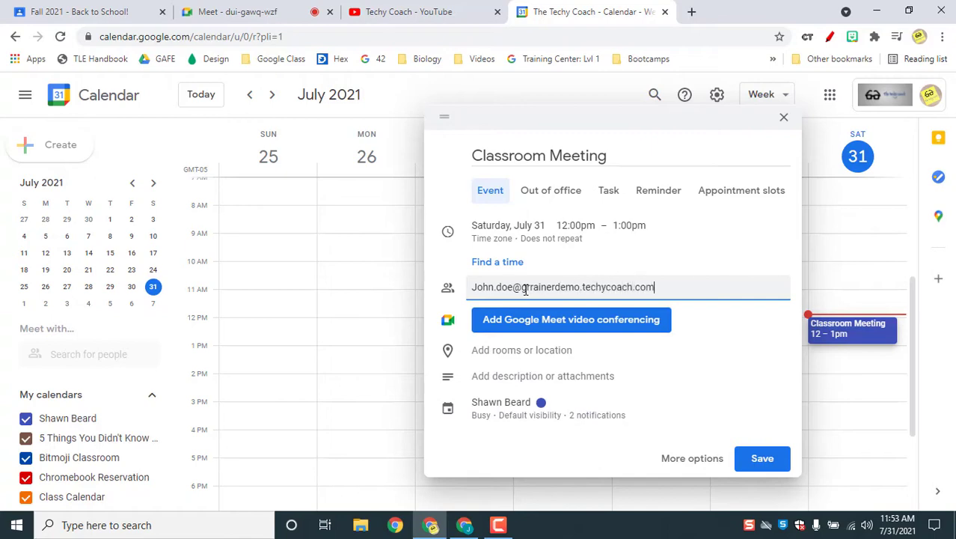
{"action": "key", "text": "Return"}
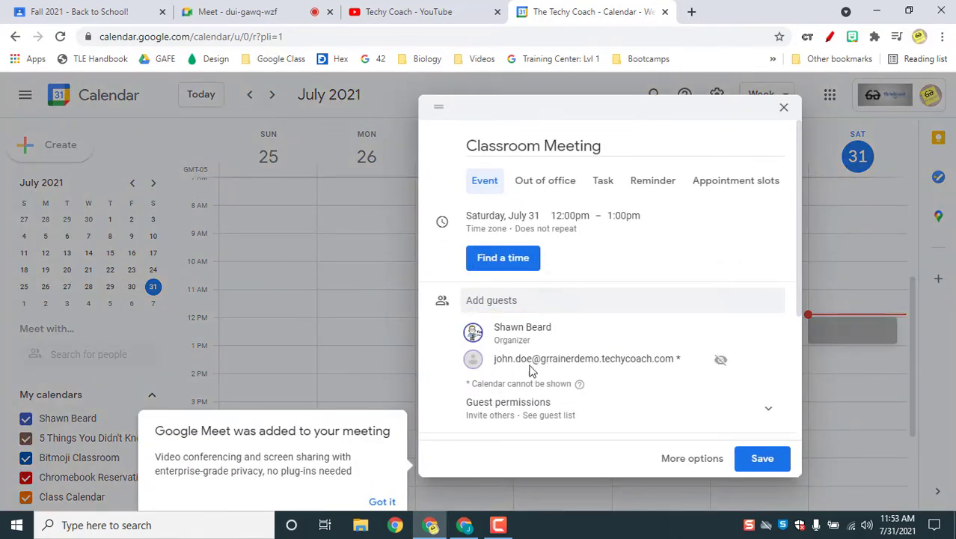
Step: On the full event page, book the conference room under Rooms for the meeting
{"action": "left_click", "coordinate": [380, 502]}
{"action": "left_click", "coordinate": [692, 458]}
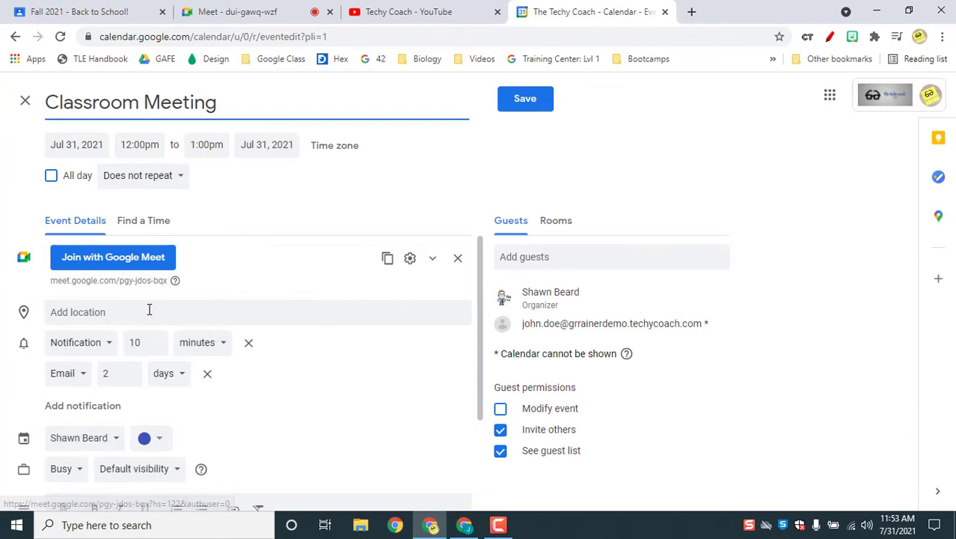
{"action": "left_click", "coordinate": [557, 225]}
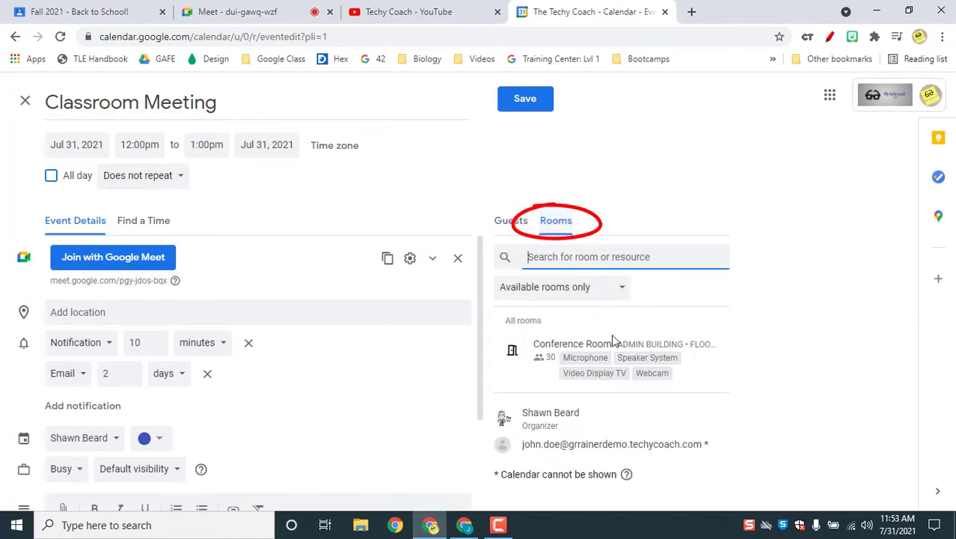
{"action": "left_click", "coordinate": [550, 358]}
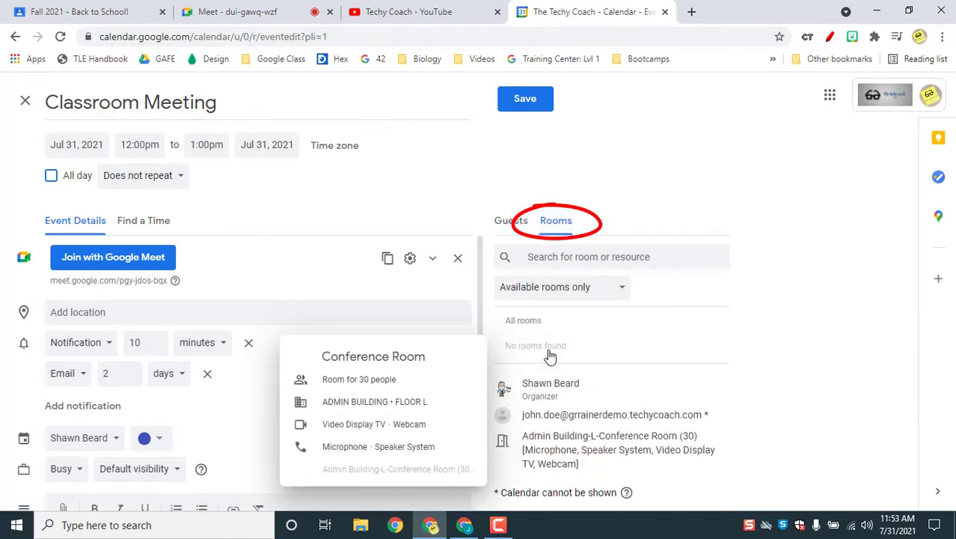
{"action": "left_click", "coordinate": [511, 222]}
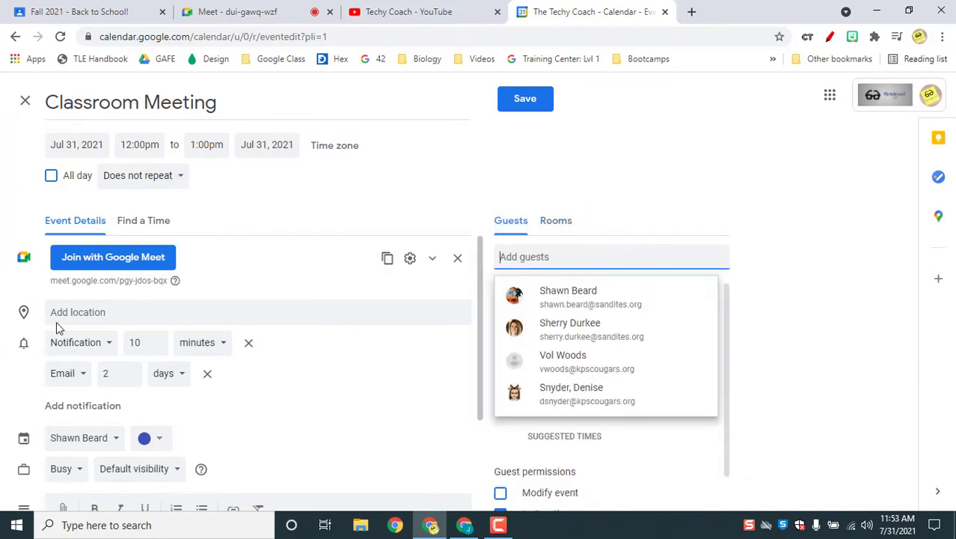
Step: Set the location to 'Conference Room' and save, sending invitations to all guests
{"action": "left_click", "coordinate": [88, 313]}
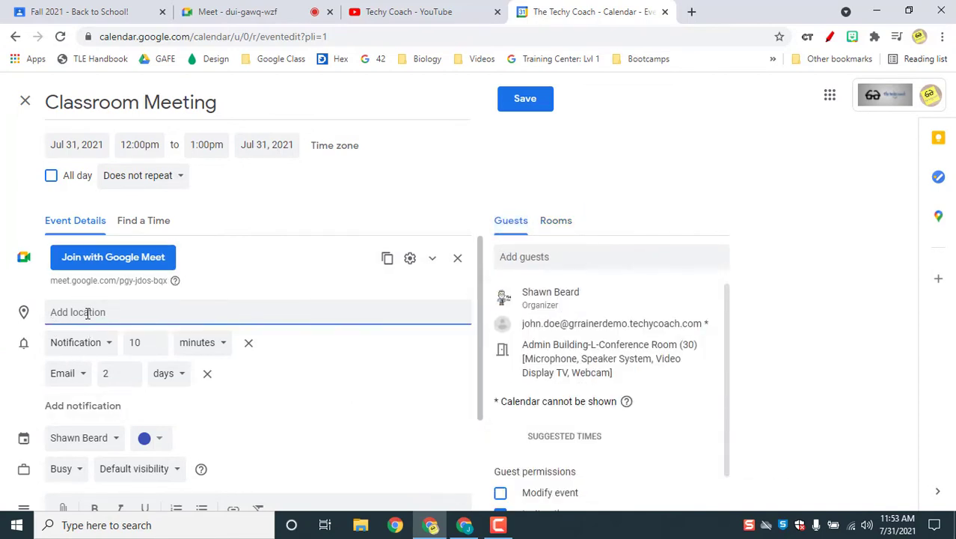
{"action": "type", "text": "Conferen"}
{"action": "type", "text": "c Ento"}
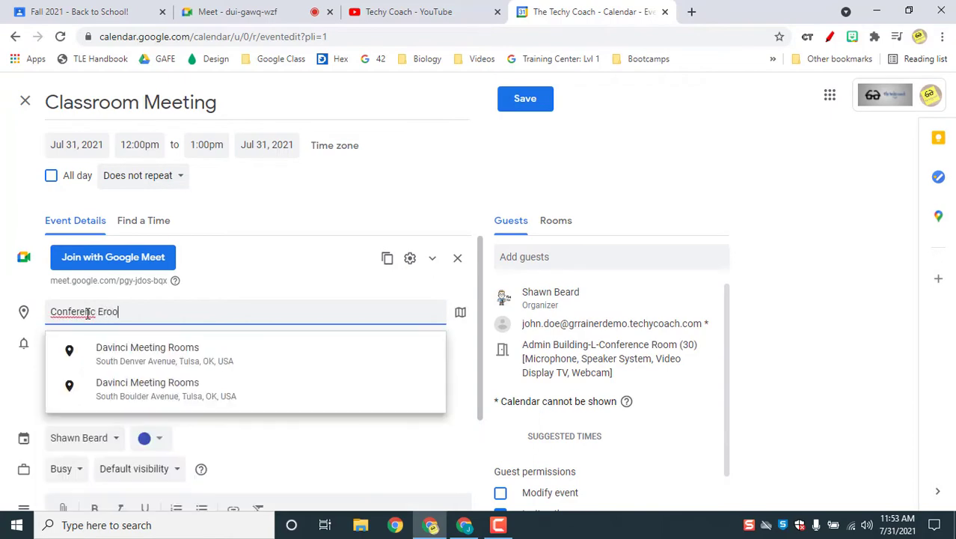
{"action": "key", "text": "BackSpace"}
{"action": "key", "text": "BackSpace"}
{"action": "key", "text": "BackSpace"}
{"action": "key", "text": "BackSpace"}
{"action": "key", "text": "BackSpace"}
{"action": "type", "text": "e Room"}
{"action": "left_click", "coordinate": [524, 101]}
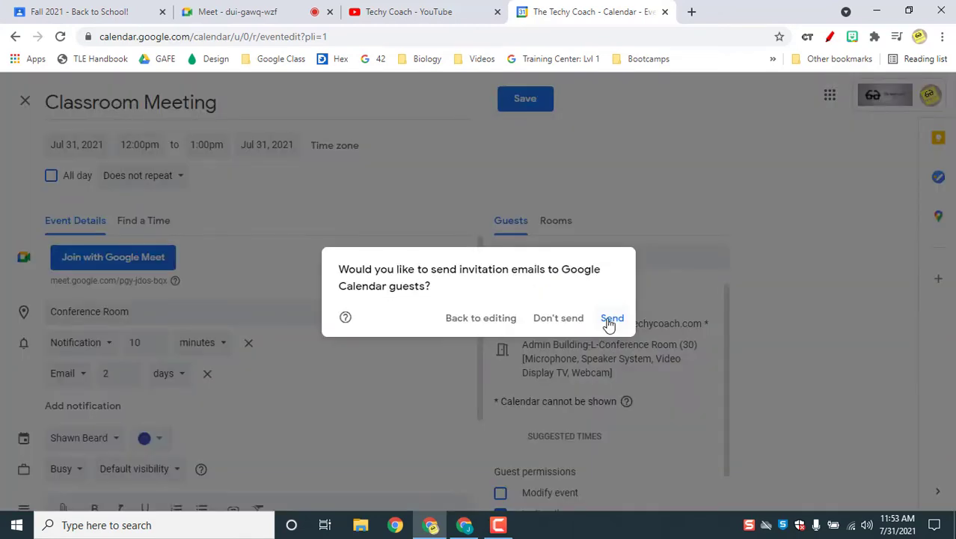
{"action": "left_click", "coordinate": [610, 320]}
{"action": "left_click", "coordinate": [608, 319]}
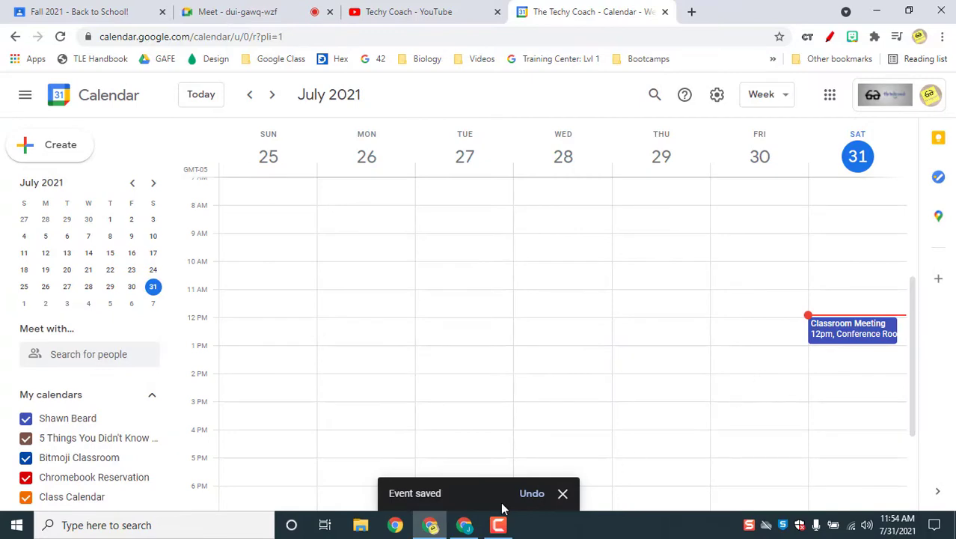
Step: As the invited guest, RSVP 'Yes, joining virtually', then reopen the event in the organizer's calendar
{"action": "left_click", "coordinate": [463, 526]}
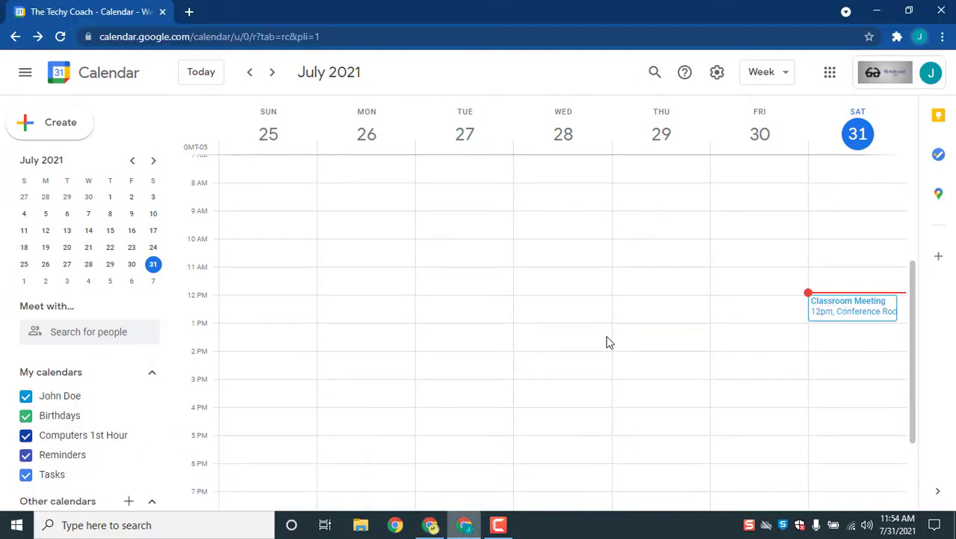
{"action": "left_click", "coordinate": [827, 320]}
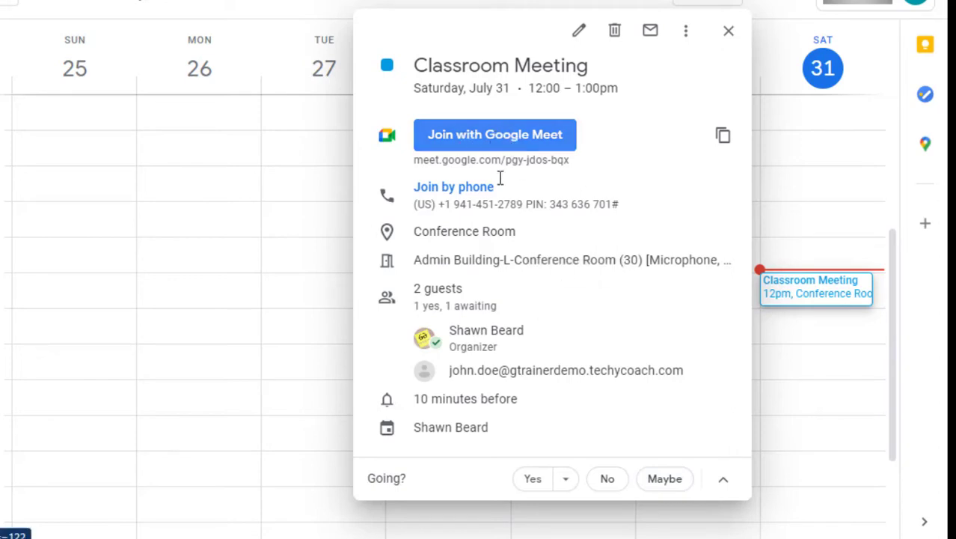
{"action": "left_click", "coordinate": [565, 483]}
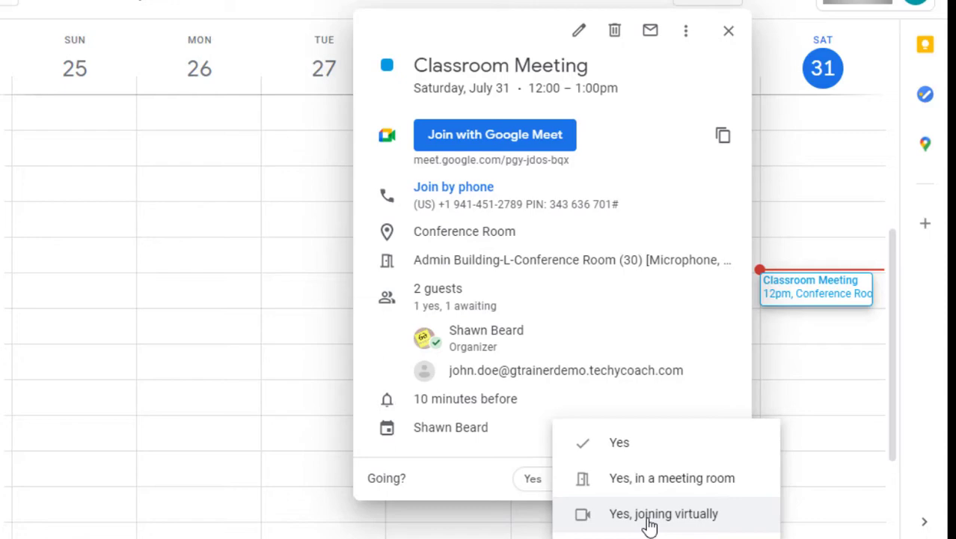
{"action": "left_click", "coordinate": [649, 517]}
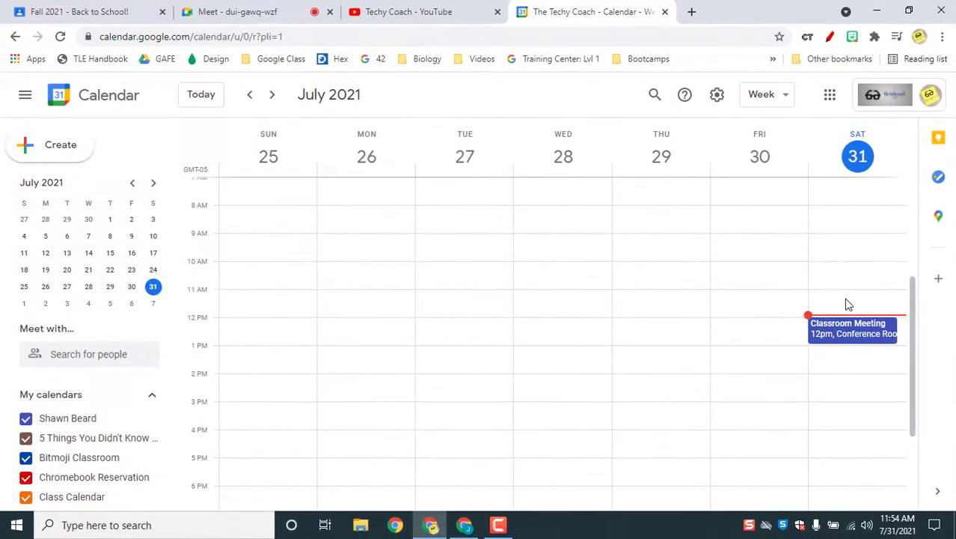
{"action": "left_click", "coordinate": [853, 335]}
{"action": "scroll", "coordinate": [673, 360], "scroll_direction": "down", "scroll_amount": 1}
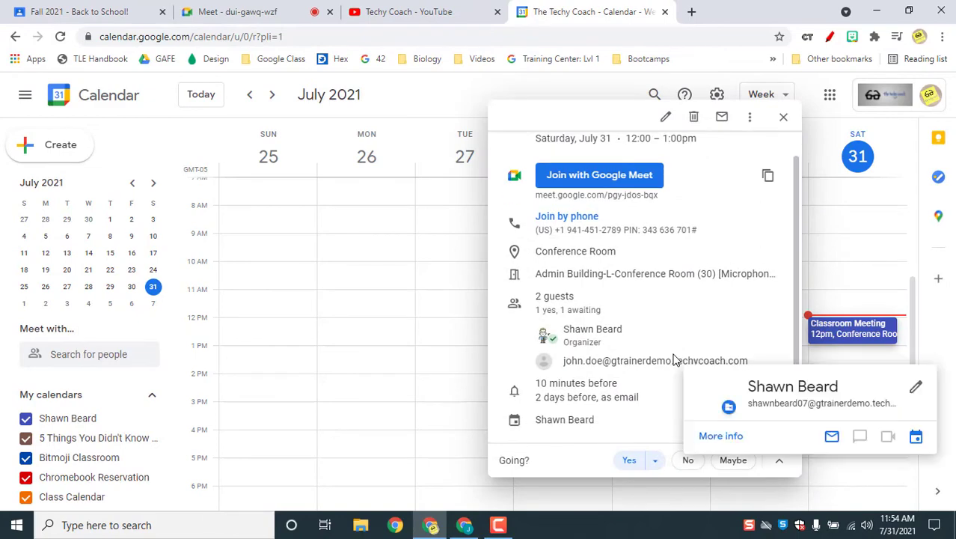
Step: Confirm in the event editor's guest list that the guest joins virtually, save, and return to Meet
{"action": "left_click", "coordinate": [666, 117]}
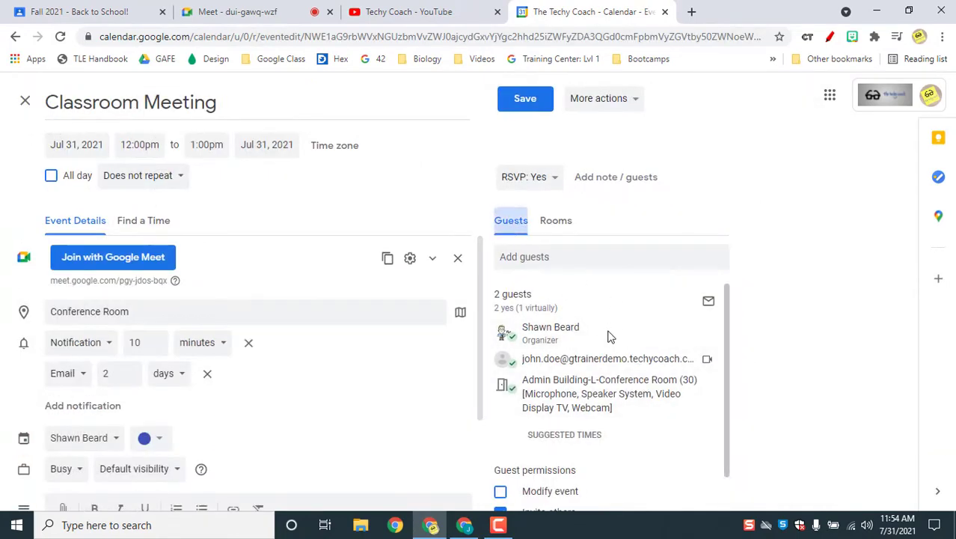
{"action": "scroll", "coordinate": [644, 358], "scroll_direction": "down", "scroll_amount": 1}
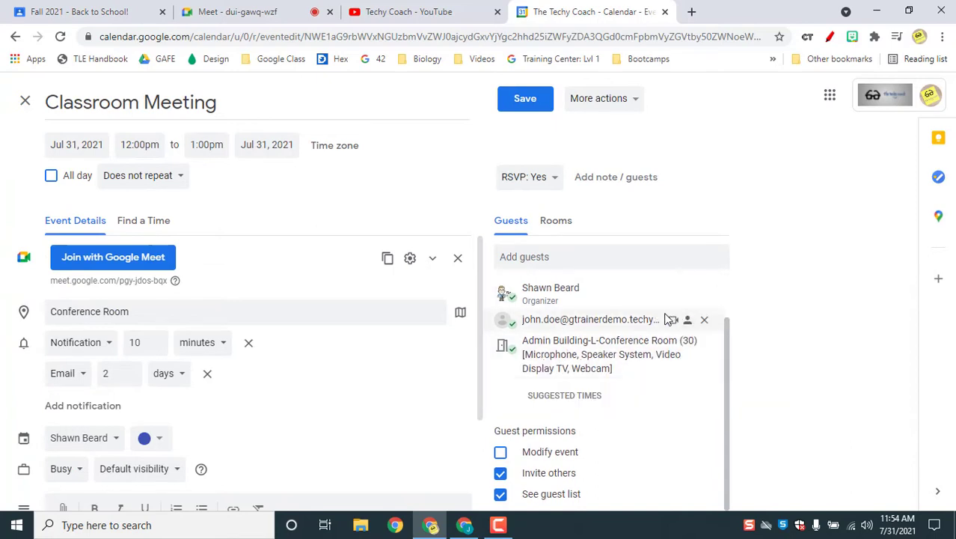
{"action": "mouse_move", "coordinate": [652, 319]}
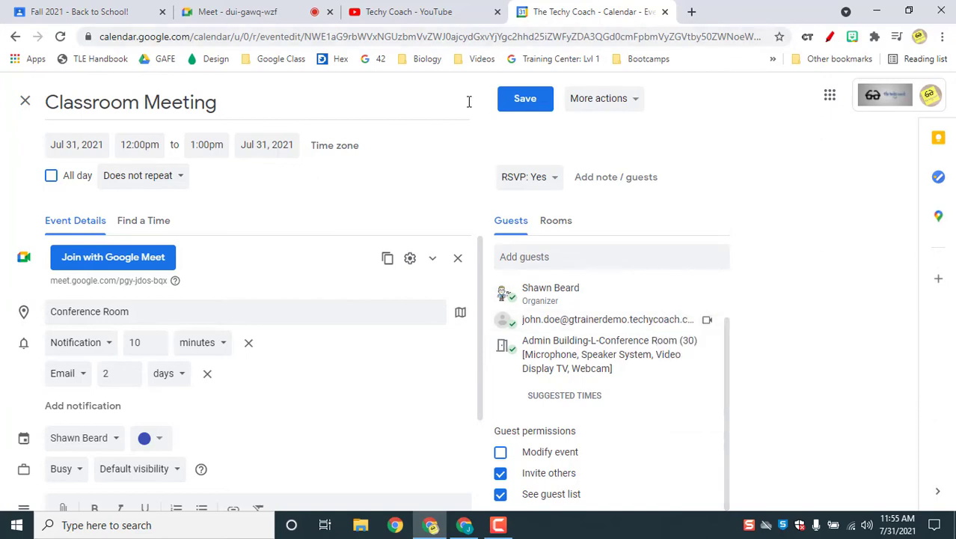
{"action": "left_click", "coordinate": [520, 102]}
{"action": "left_click", "coordinate": [255, 14]}
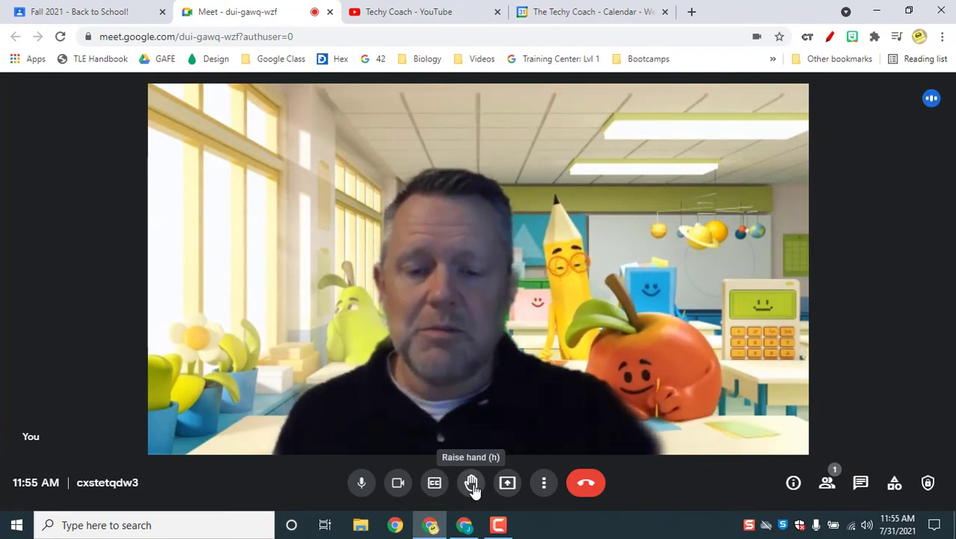
{"action": "left_click", "coordinate": [471, 488]}
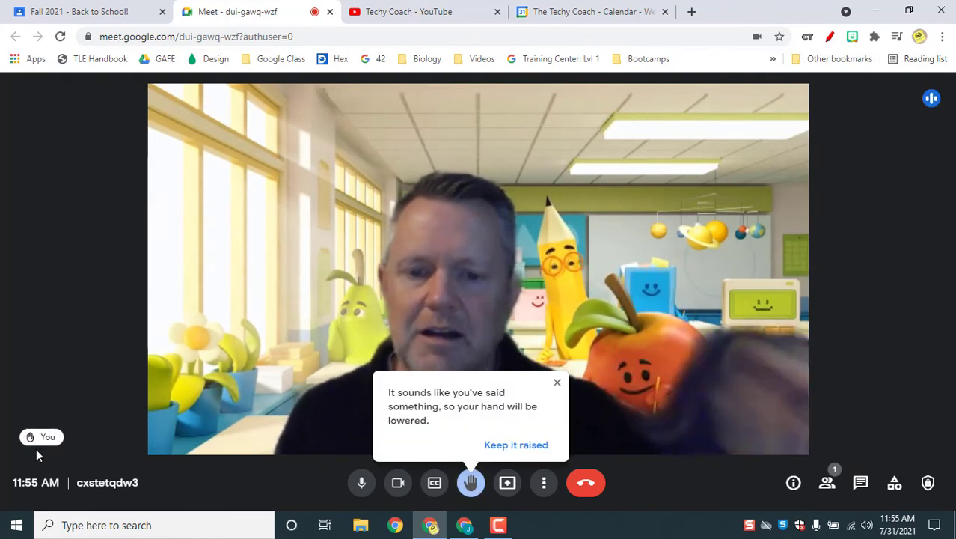
{"action": "left_click", "coordinate": [489, 448]}
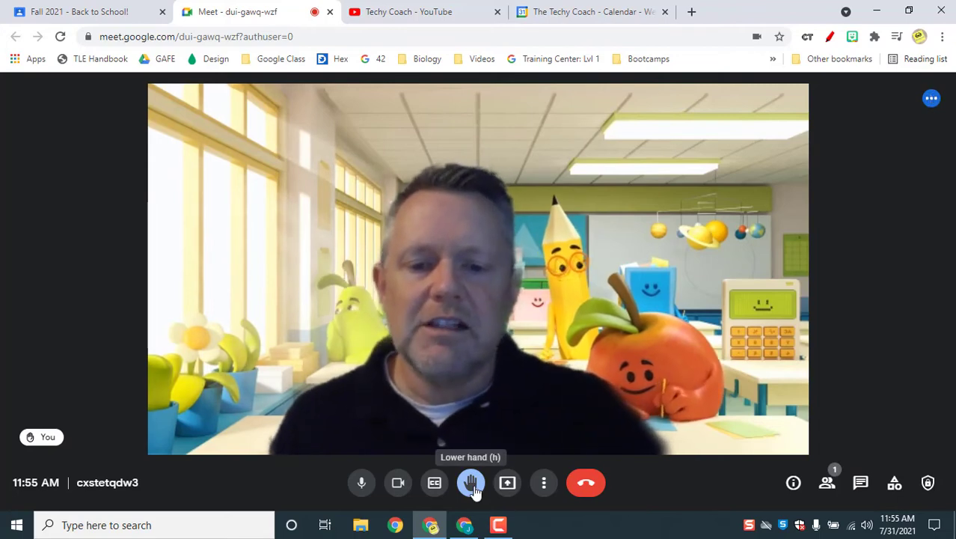
{"action": "left_click", "coordinate": [473, 486]}
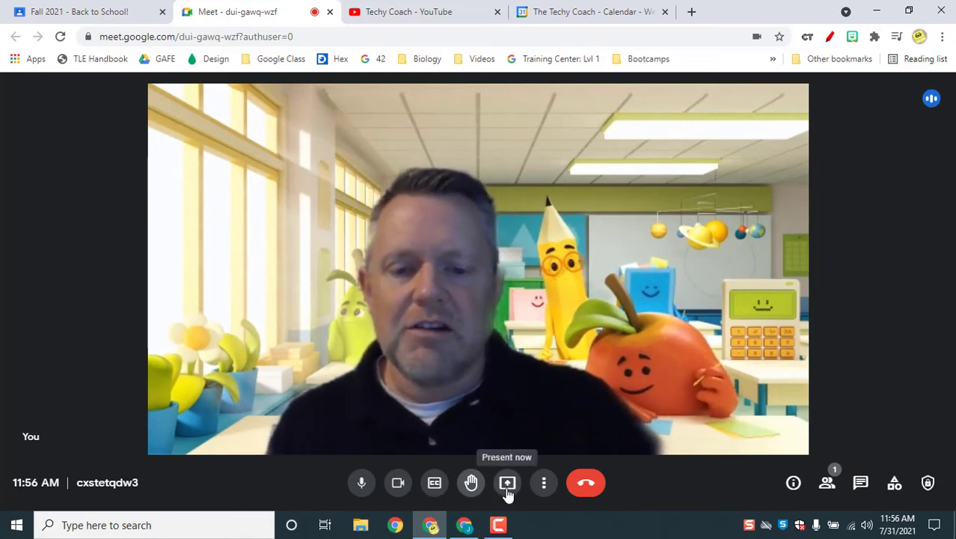
Step: Present the Techy Coach YouTube tab to the call and view the 'presenting to everyone' preview
{"action": "left_click", "coordinate": [507, 485]}
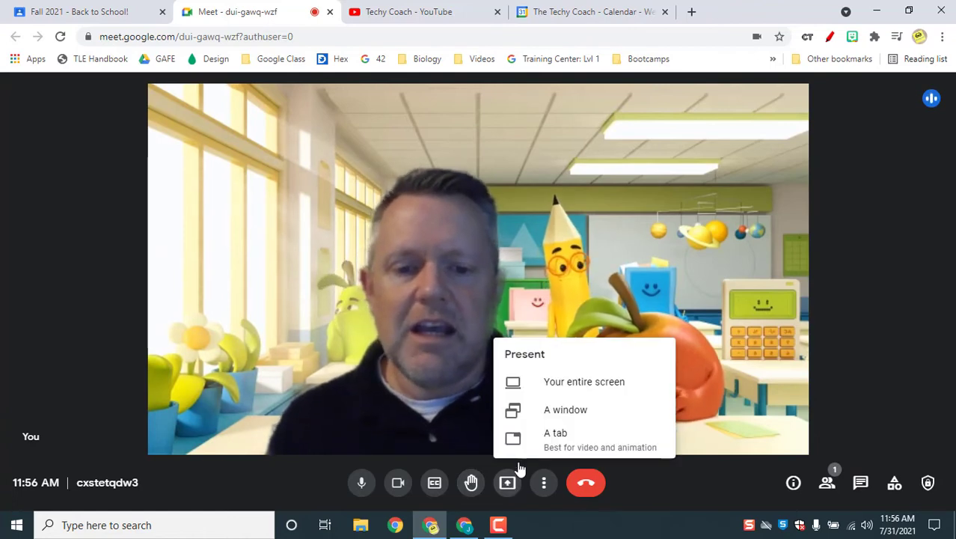
{"action": "left_click", "coordinate": [555, 443]}
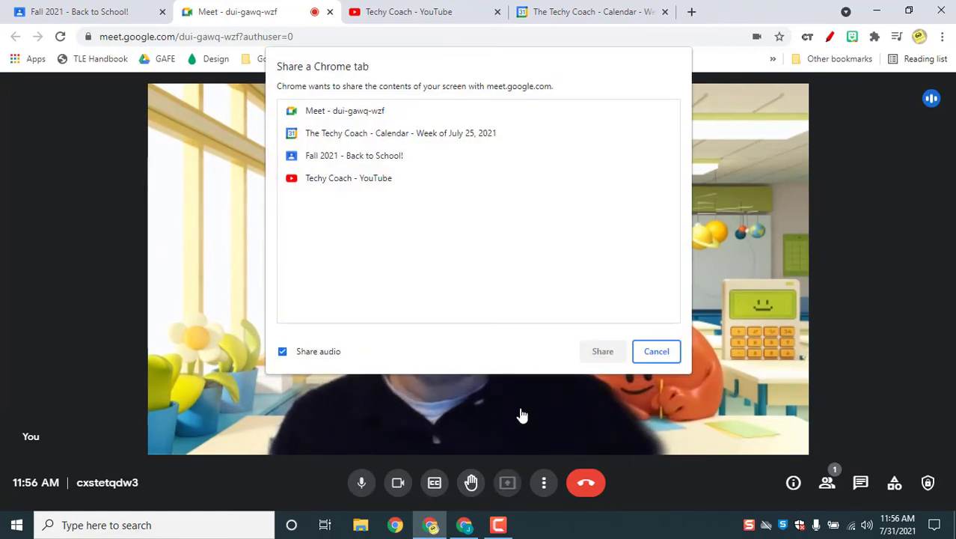
{"action": "left_click", "coordinate": [353, 185]}
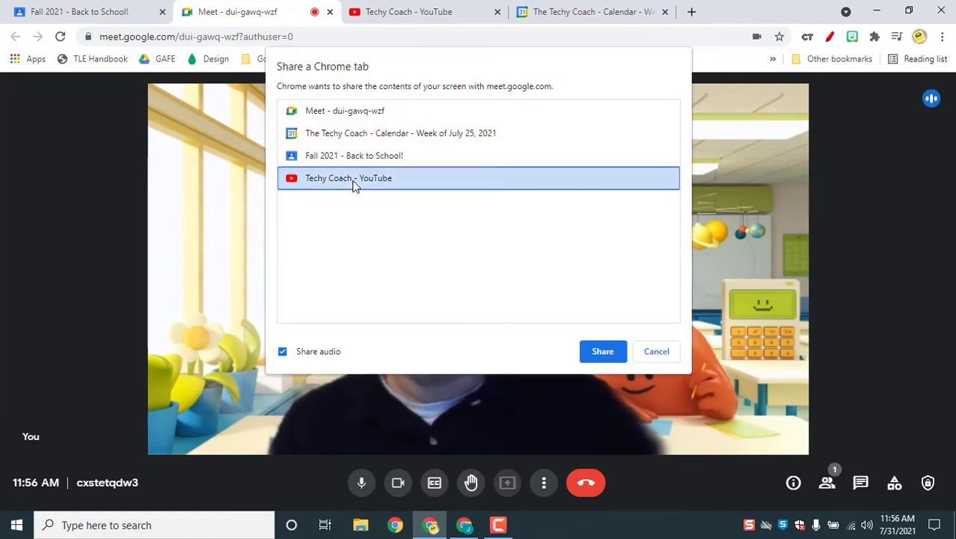
{"action": "left_click", "coordinate": [610, 350]}
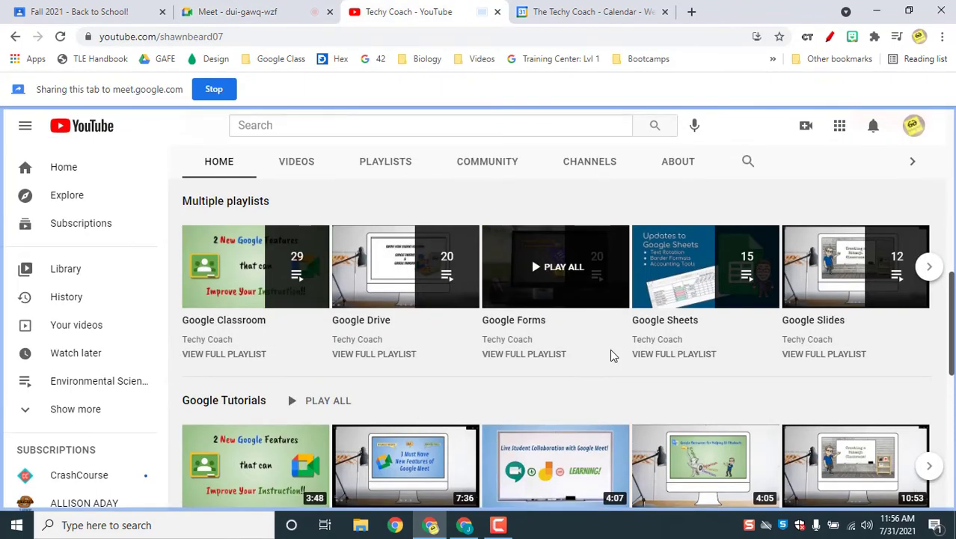
{"action": "scroll", "coordinate": [611, 354], "scroll_direction": "up", "scroll_amount": 7}
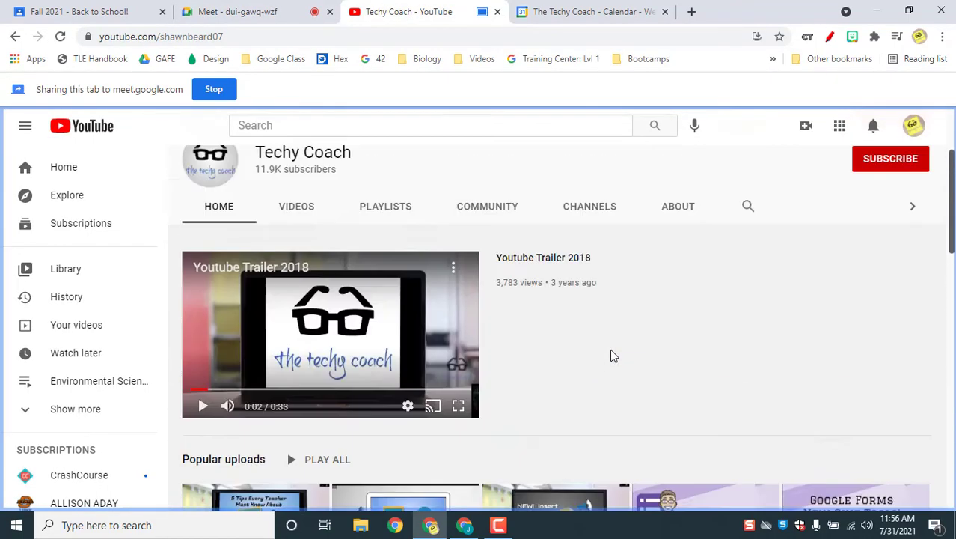
{"action": "left_click", "coordinate": [256, 8]}
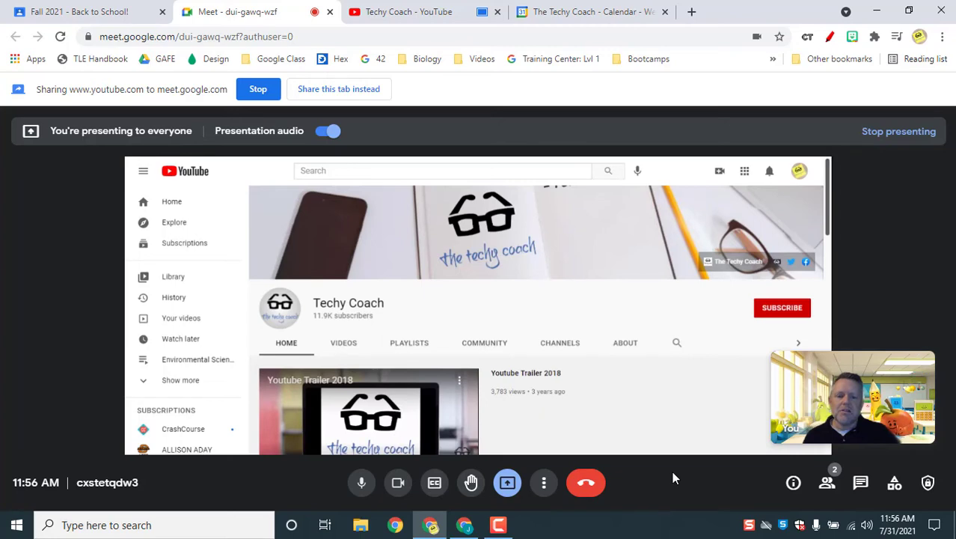
Step: Scroll down the shared Techy Coach channel page, then check its new position in the call
{"action": "left_click", "coordinate": [381, 11]}
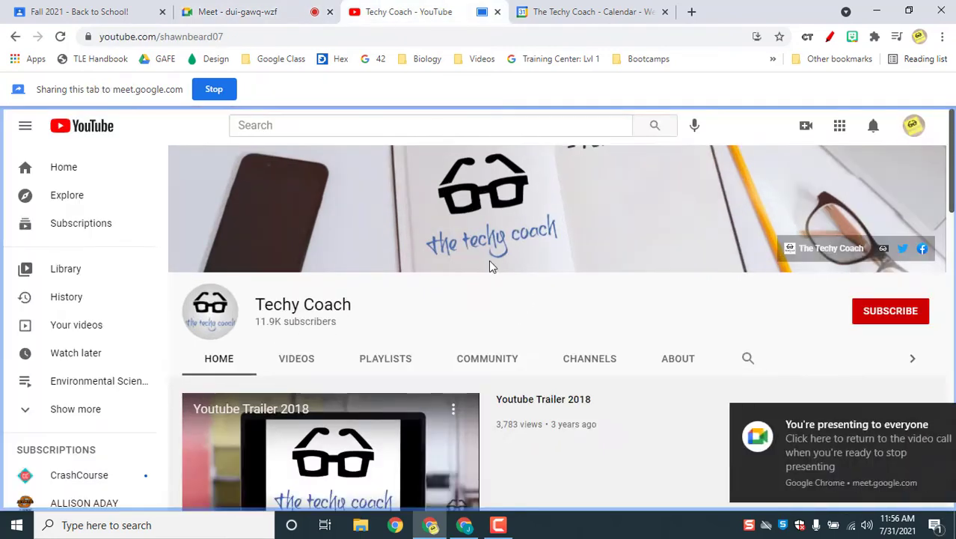
{"action": "scroll", "coordinate": [513, 306], "scroll_direction": "down", "scroll_amount": 3}
{"action": "scroll", "coordinate": [523, 317], "scroll_direction": "down", "scroll_amount": 2}
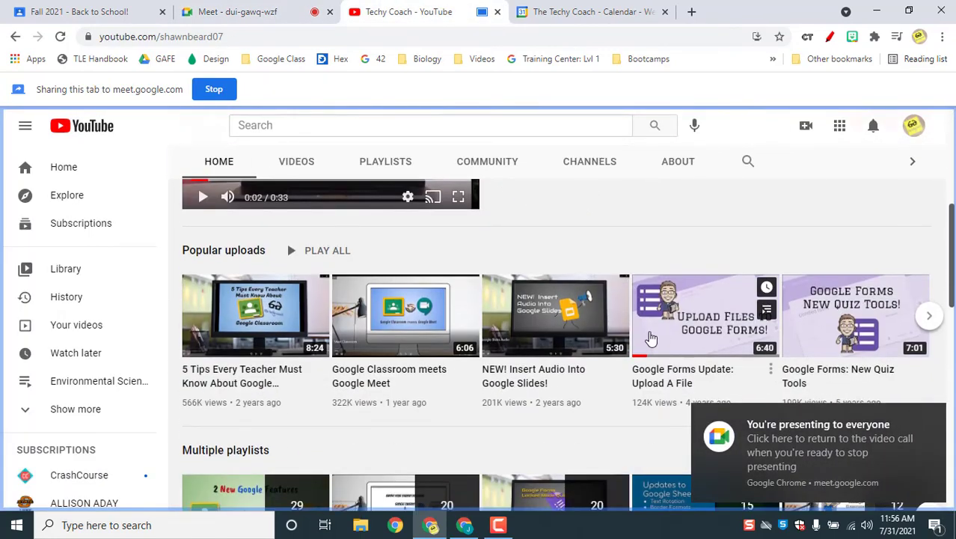
{"action": "scroll", "coordinate": [527, 342], "scroll_direction": "down", "scroll_amount": 6}
{"action": "scroll", "coordinate": [524, 346], "scroll_direction": "down", "scroll_amount": 2}
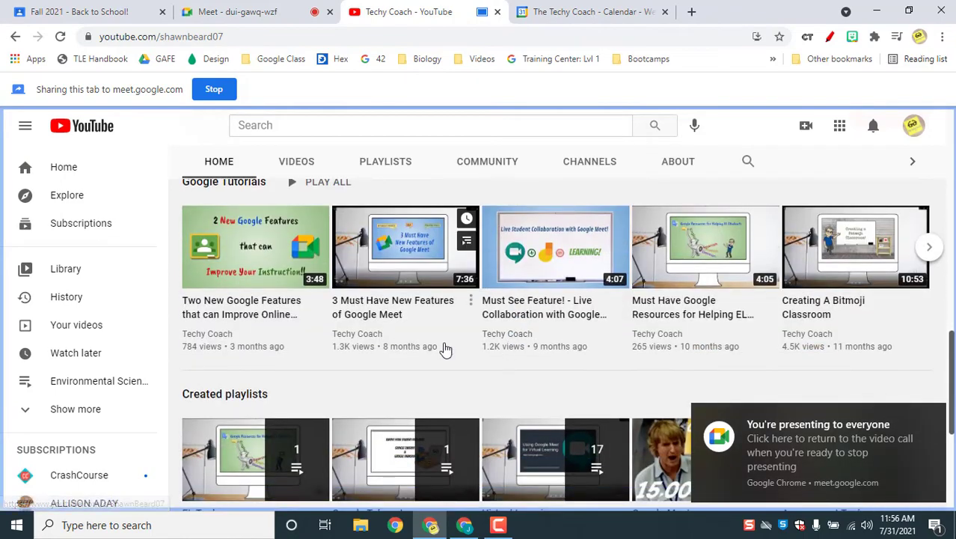
{"action": "scroll", "coordinate": [445, 349], "scroll_direction": "down", "scroll_amount": 4}
{"action": "scroll", "coordinate": [445, 349], "scroll_direction": "up", "scroll_amount": 12}
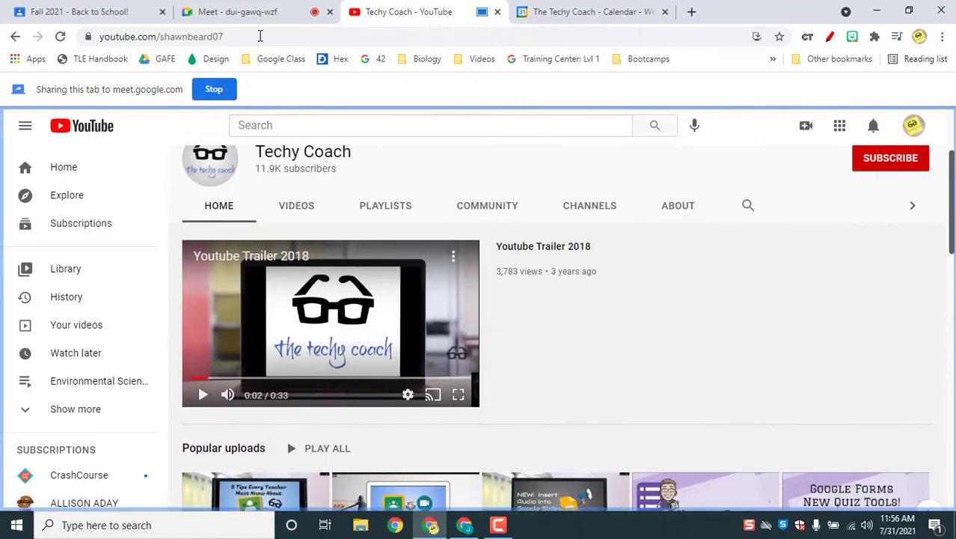
{"action": "left_click", "coordinate": [255, 13]}
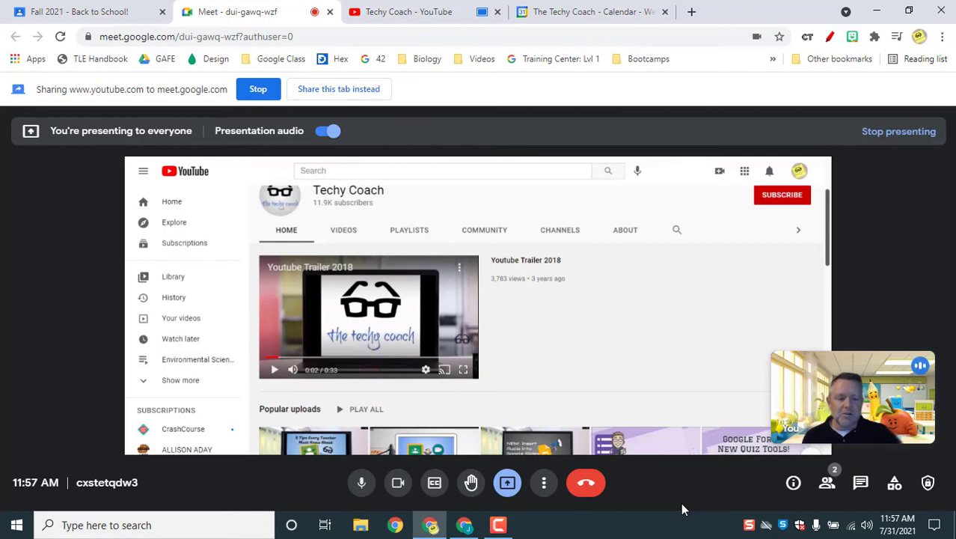
Step: Start a new blank Jamboard from the call's Whiteboard option in More options
{"action": "left_click", "coordinate": [545, 483]}
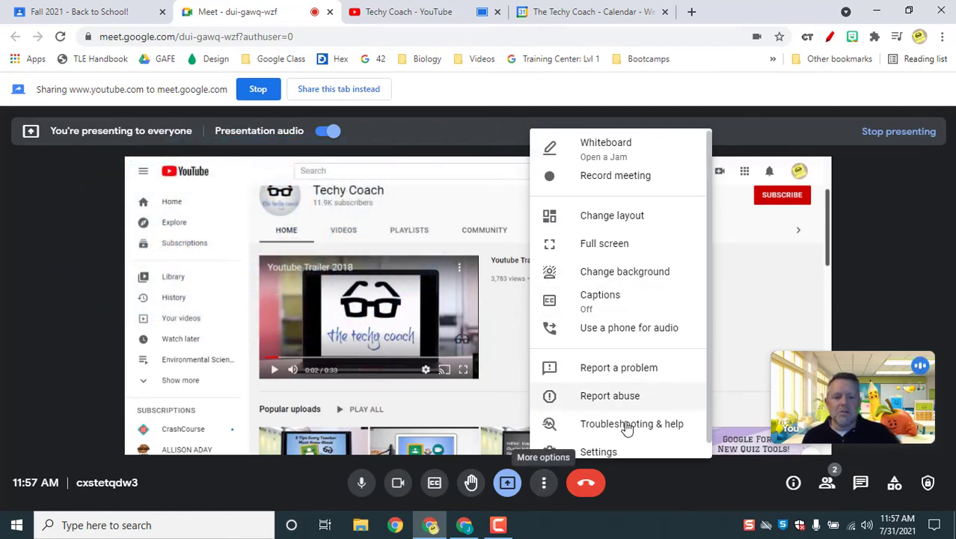
{"action": "left_click", "coordinate": [621, 150]}
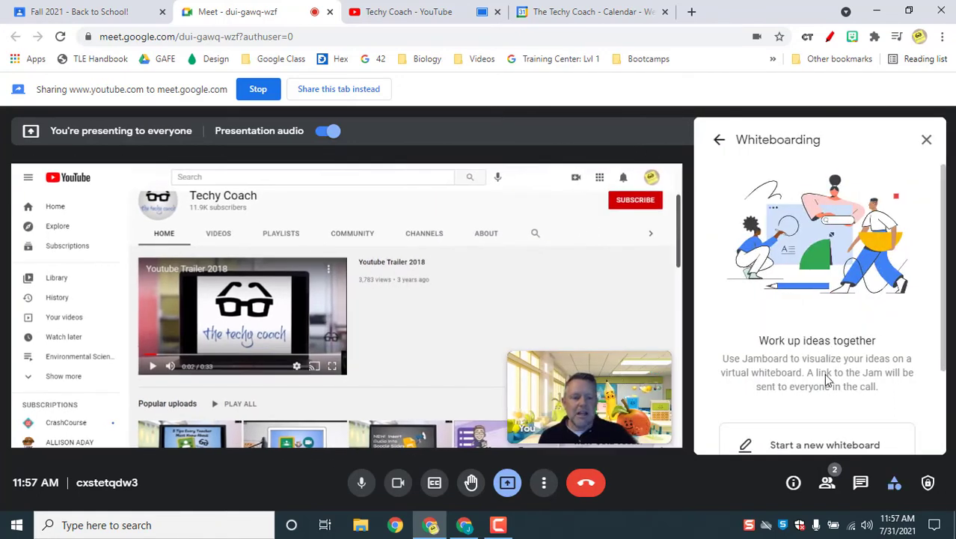
{"action": "scroll", "coordinate": [827, 381], "scroll_direction": "down", "scroll_amount": 2}
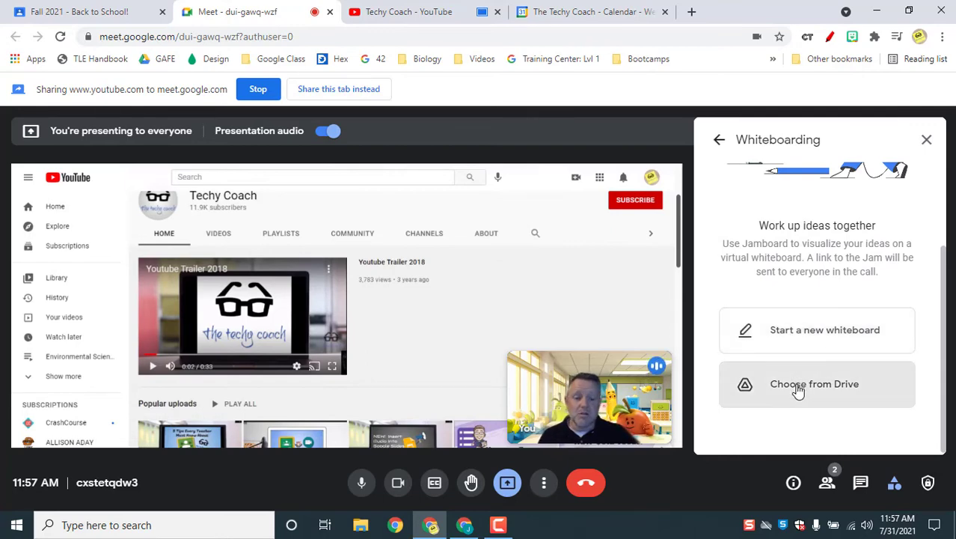
{"action": "left_click", "coordinate": [818, 333]}
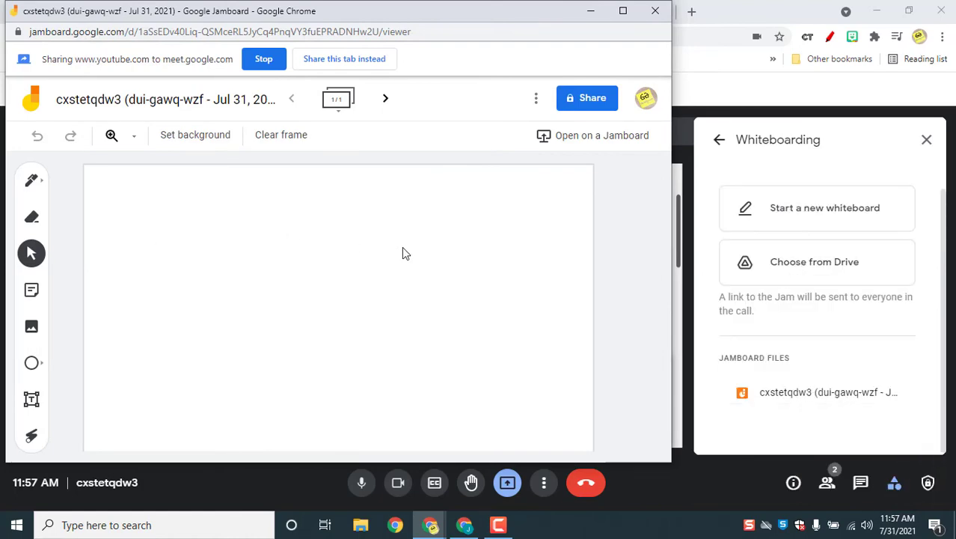
Step: Maximize the Jamboard, handwrite 4 + 4 = 8 with the Pen, and open Share settings
{"action": "left_click", "coordinate": [623, 11]}
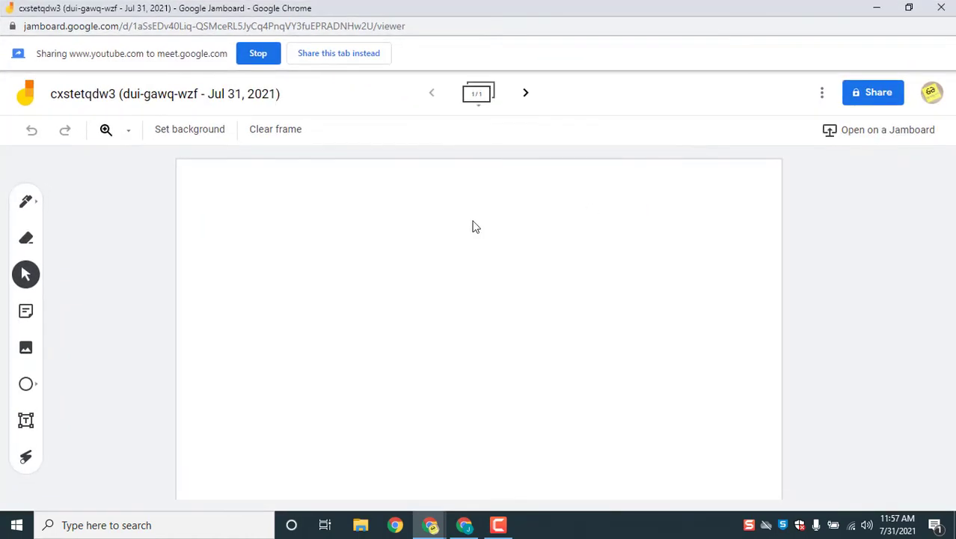
{"action": "left_click", "coordinate": [26, 203]}
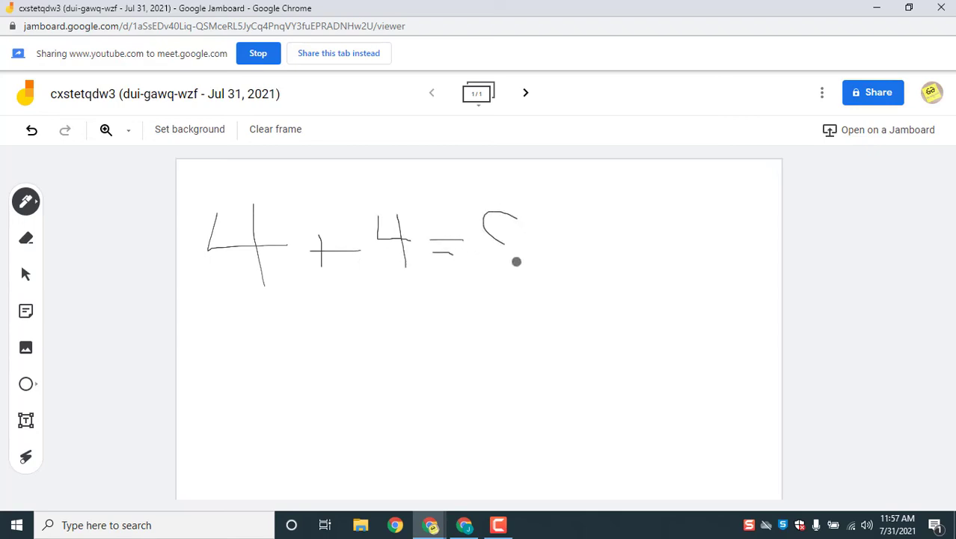
{"action": "left_click_drag", "start_coordinate": [516, 261], "coordinate": [518, 214]}
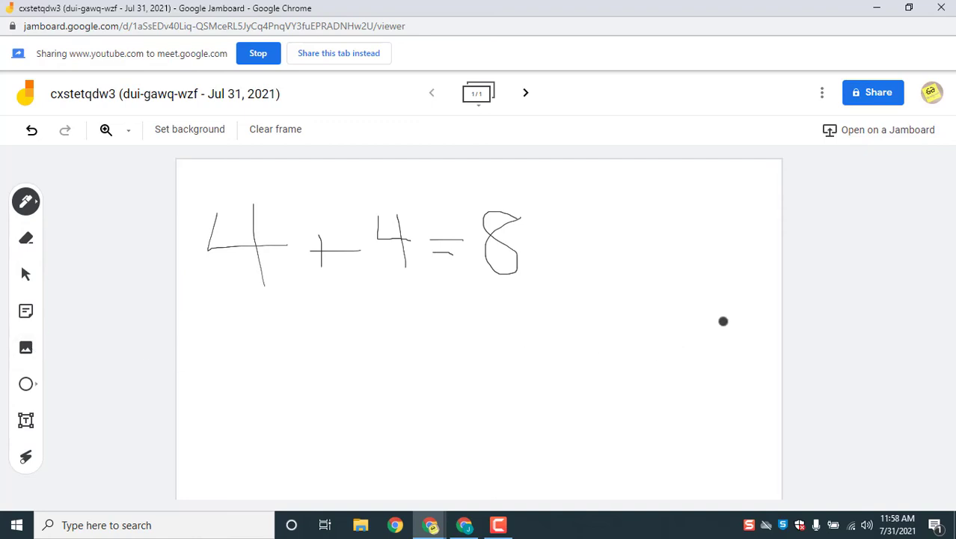
{"action": "left_click", "coordinate": [873, 92]}
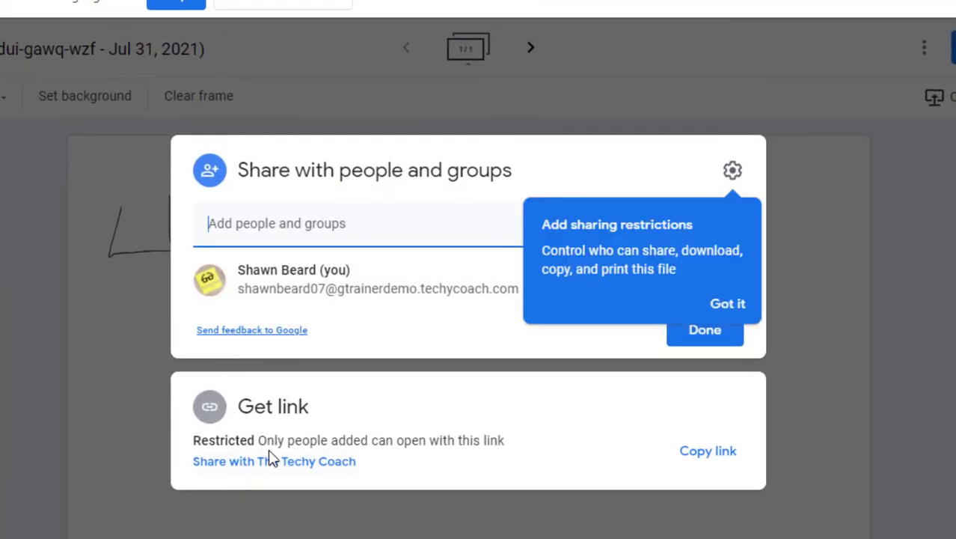
Step: Set the jam's link access to 'Anyone with the link' as viewer
{"action": "left_click", "coordinate": [273, 453]}
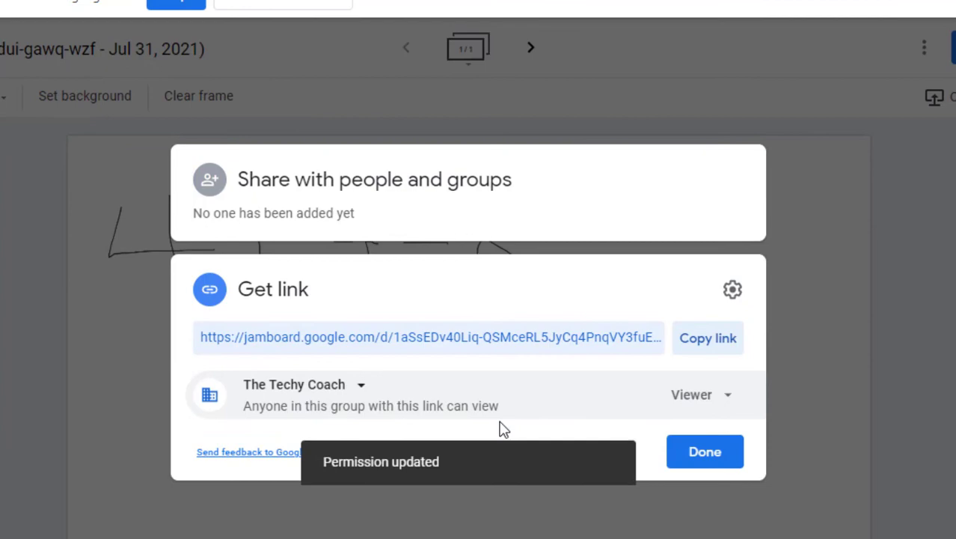
{"action": "left_click", "coordinate": [353, 395]}
{"action": "left_click", "coordinate": [356, 341]}
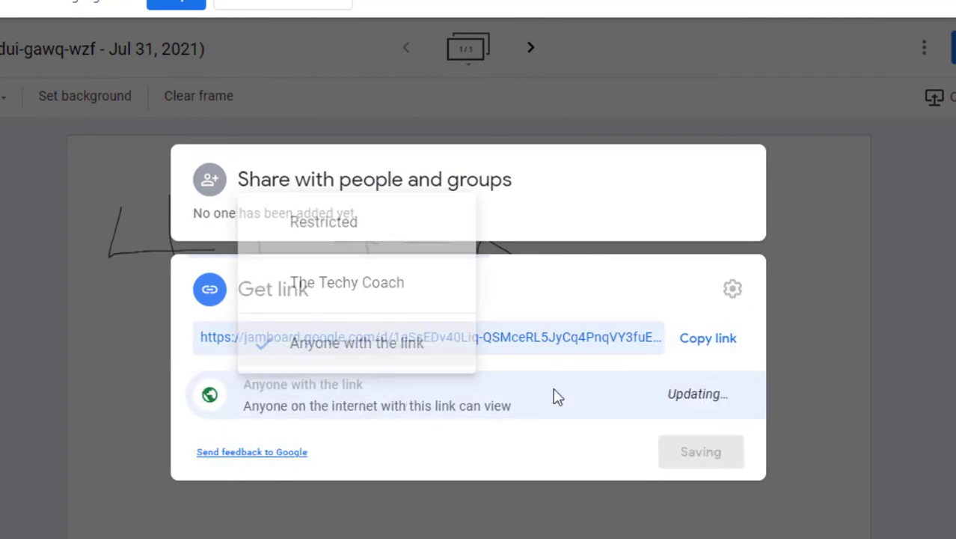
{"action": "left_click", "coordinate": [703, 453]}
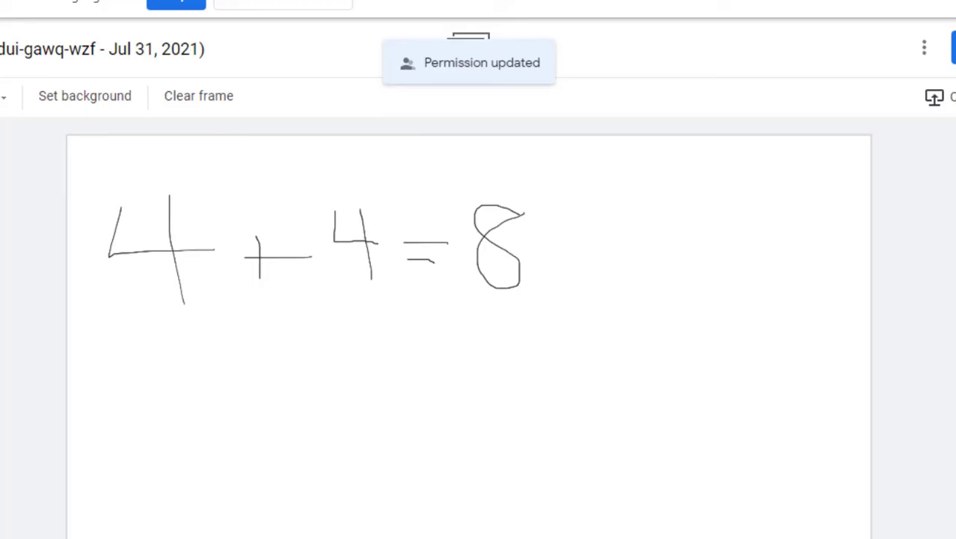
Step: Change link users' role to Editor and stop presenting the YouTube tab to the call
{"action": "left_click", "coordinate": [954, 47]}
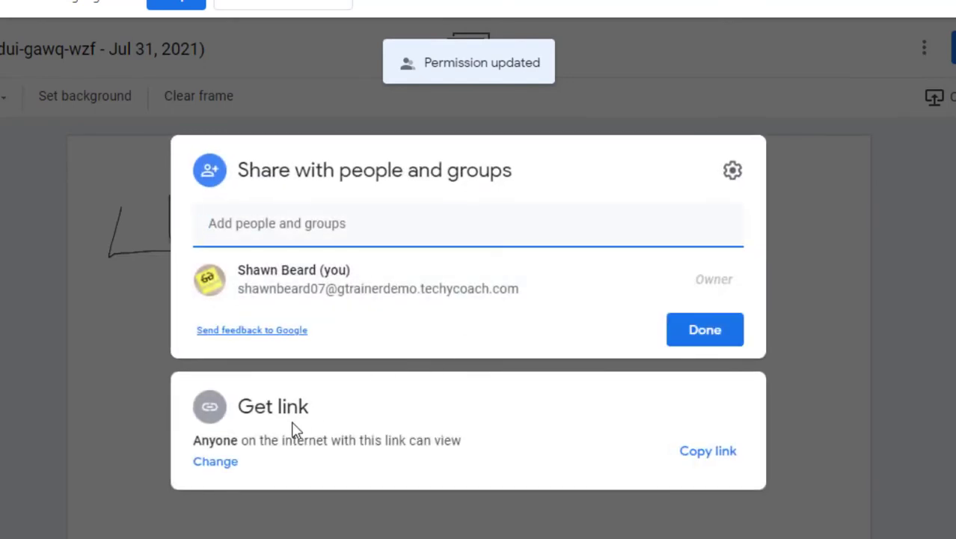
{"action": "left_click", "coordinate": [211, 461]}
{"action": "left_click", "coordinate": [717, 404]}
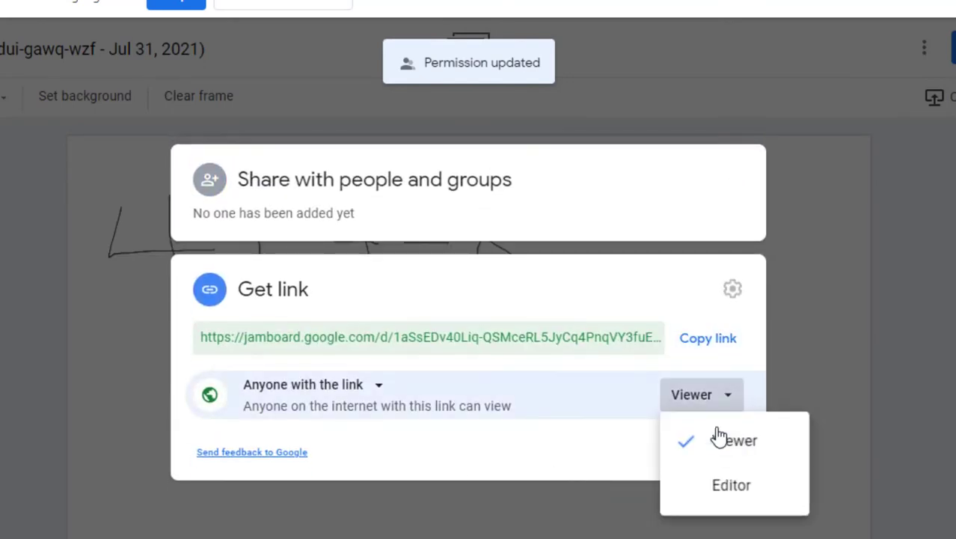
{"action": "left_click", "coordinate": [726, 486]}
{"action": "left_click", "coordinate": [711, 455]}
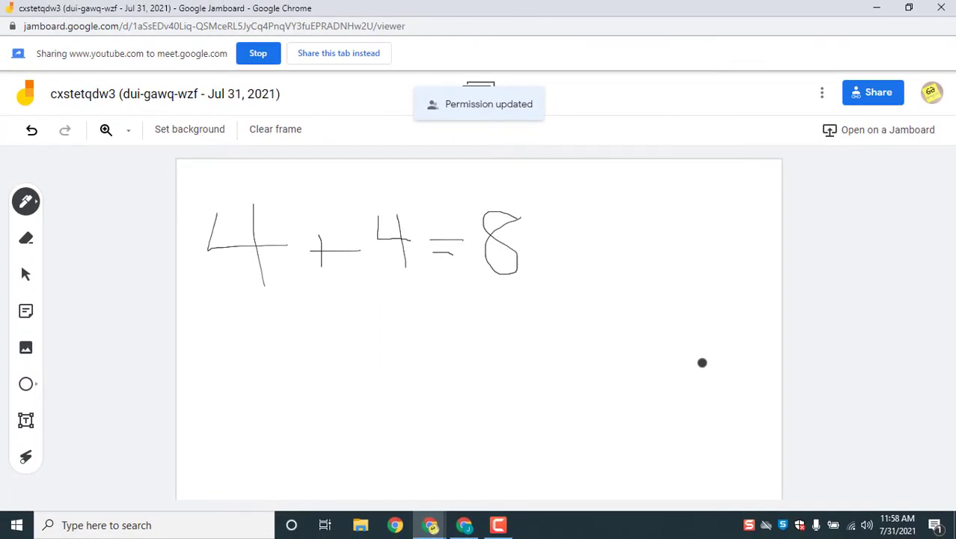
{"action": "left_click", "coordinate": [258, 54]}
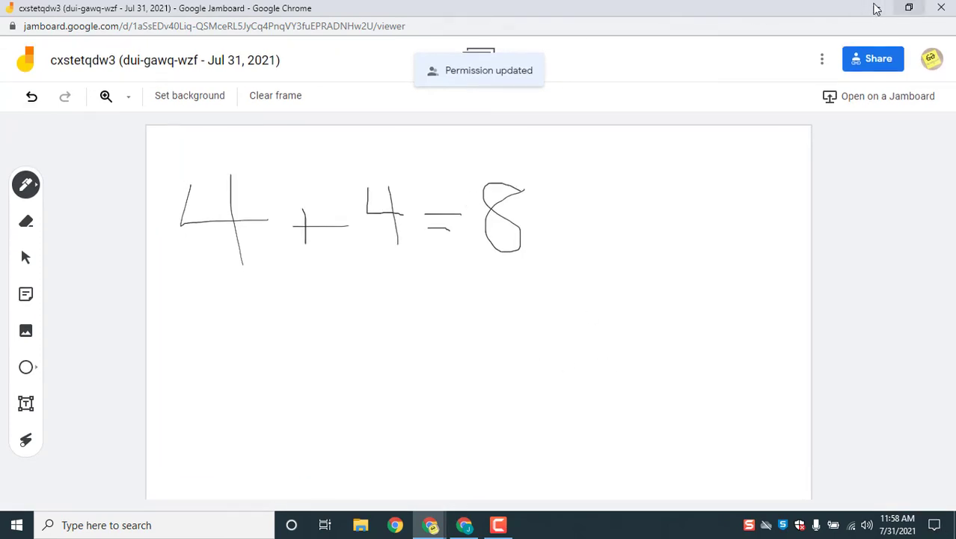